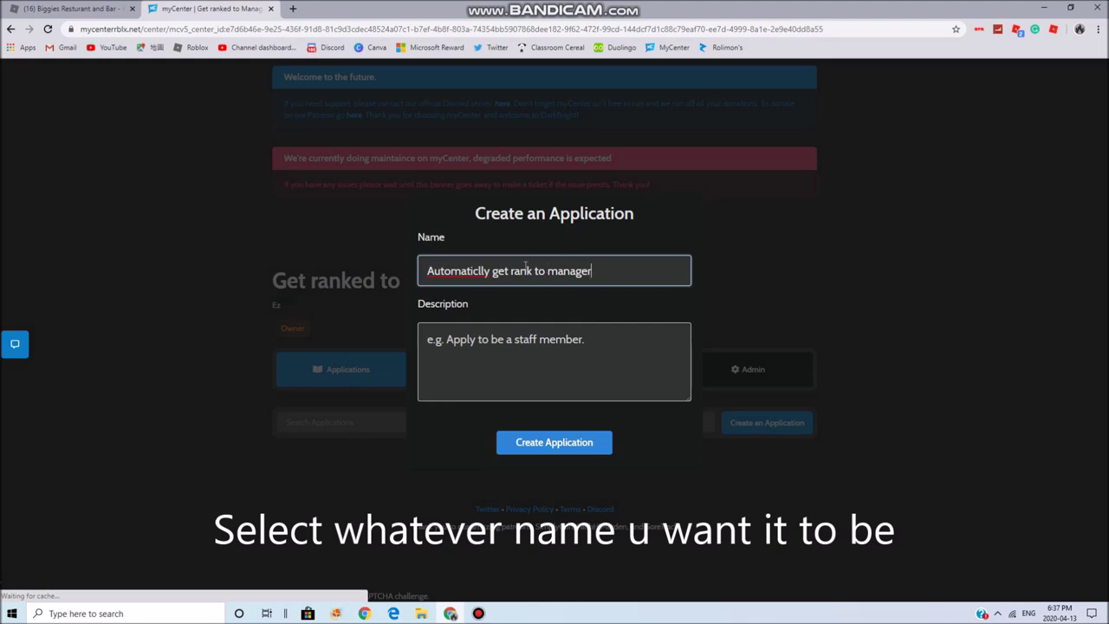
Try to create an application named "Automatically get rank to manager." with the description "JUST DO IT".
text(.)
double_click(455, 270)
right_click(456, 270)
click(472, 280)
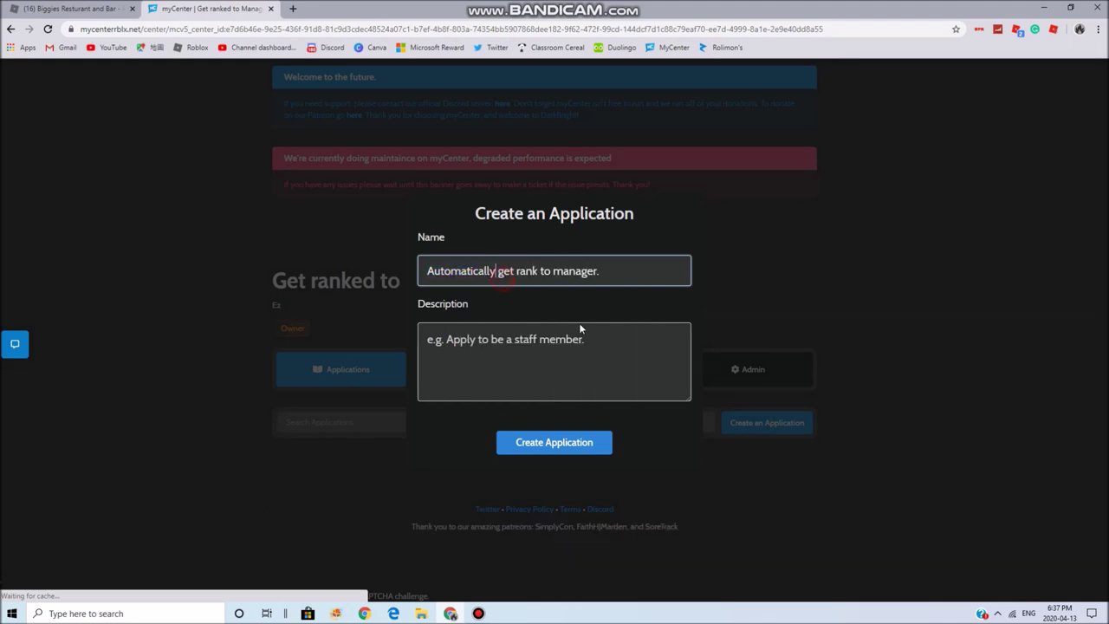
click(532, 443)
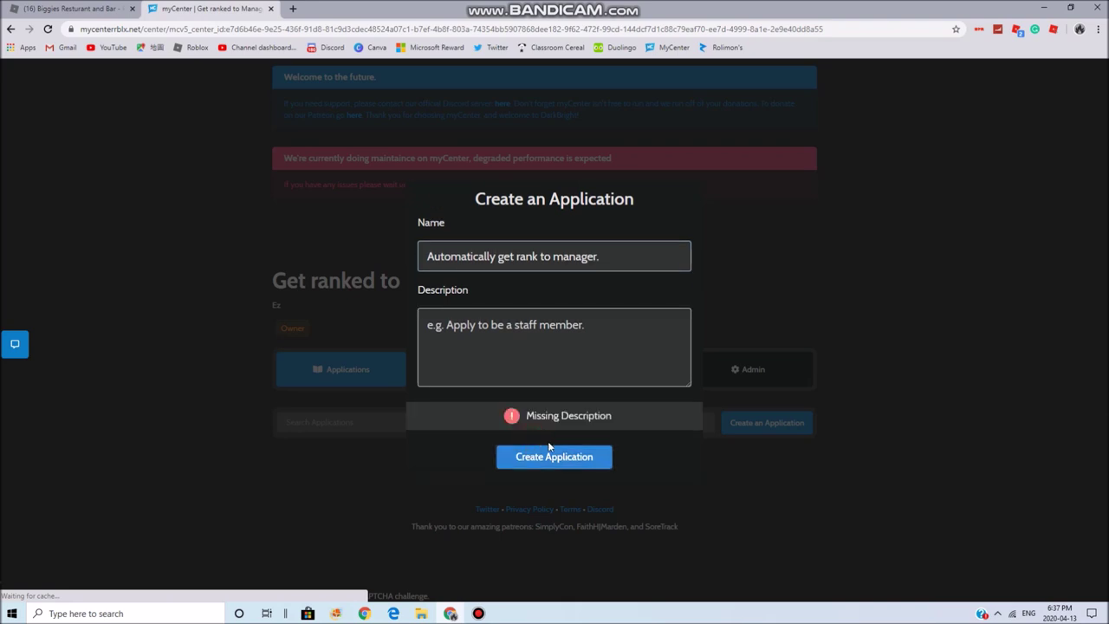
click(510, 363)
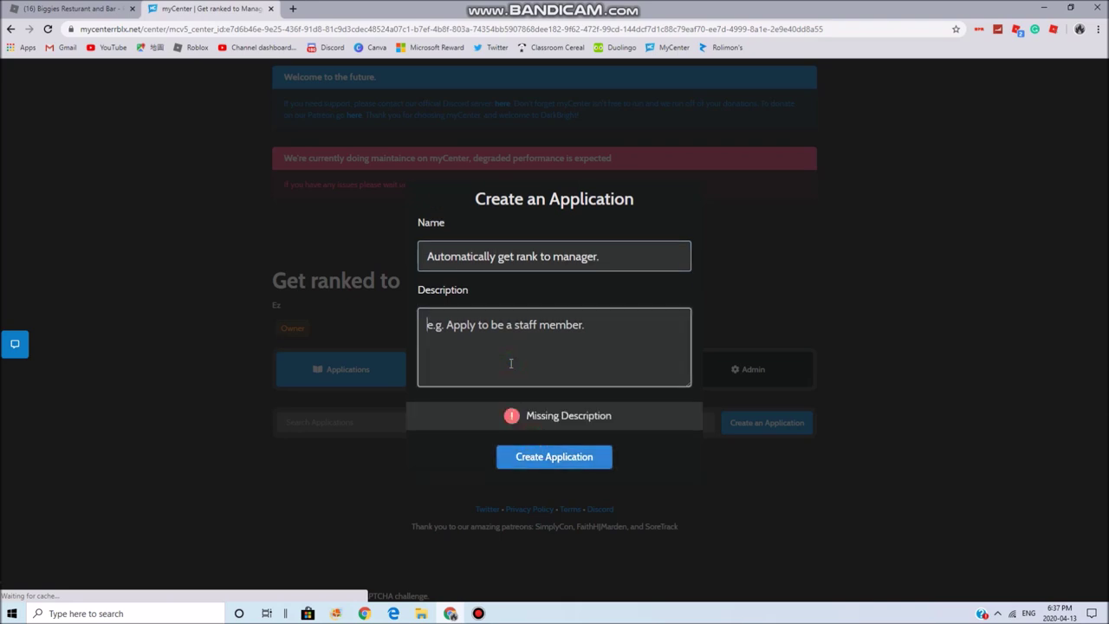
text(JUST DO IT)
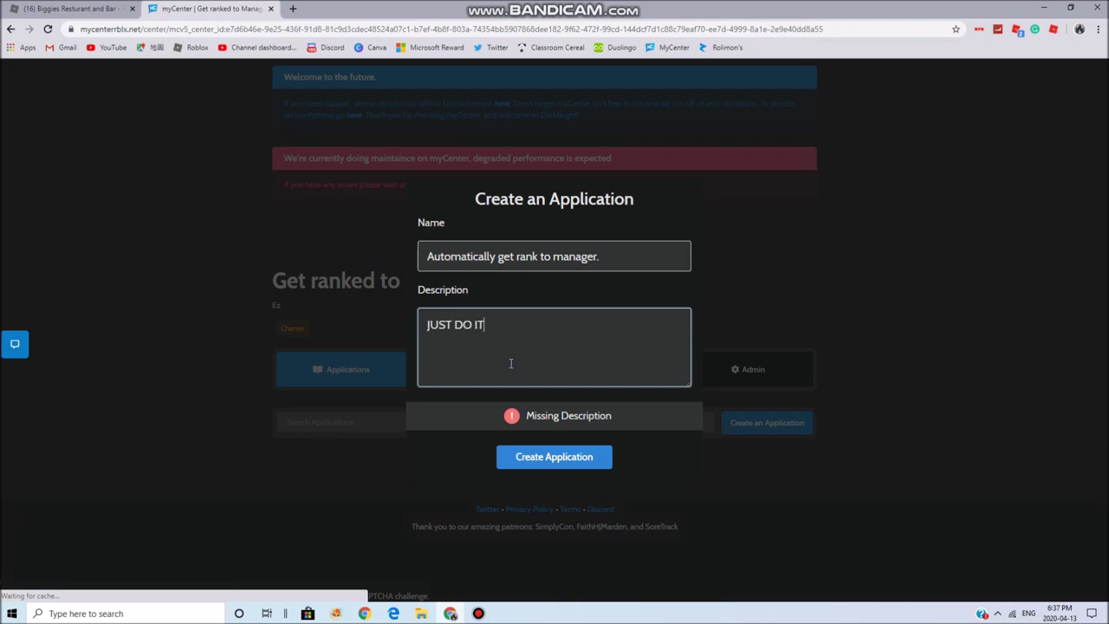
click(548, 459)
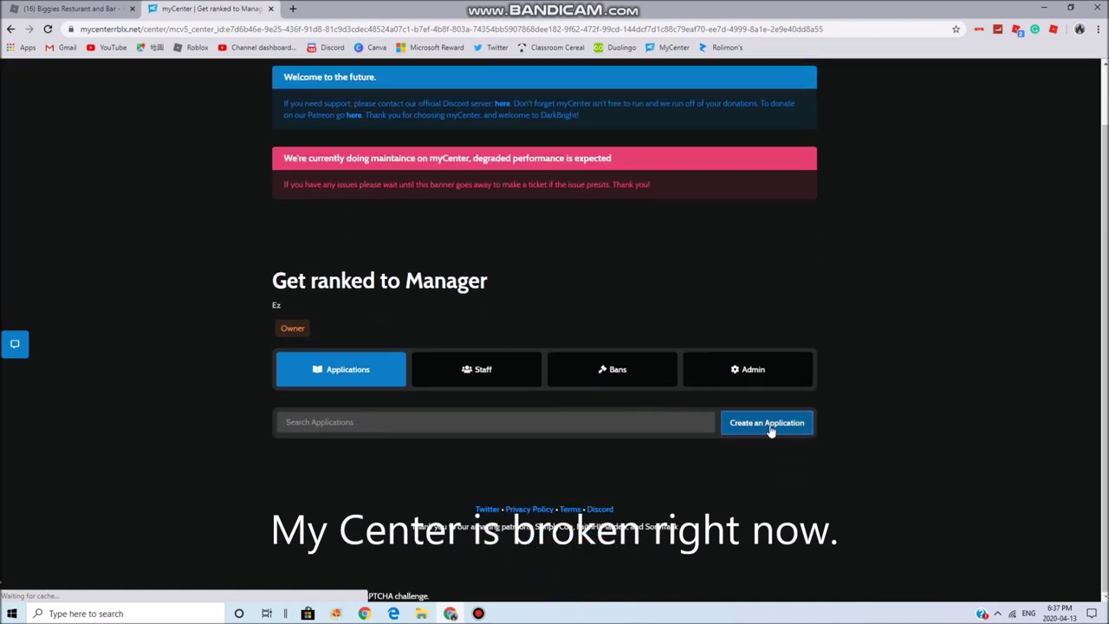
Check the center's applications and staff lists for the new application.
click(524, 367)
click(381, 369)
click(514, 367)
click(385, 370)
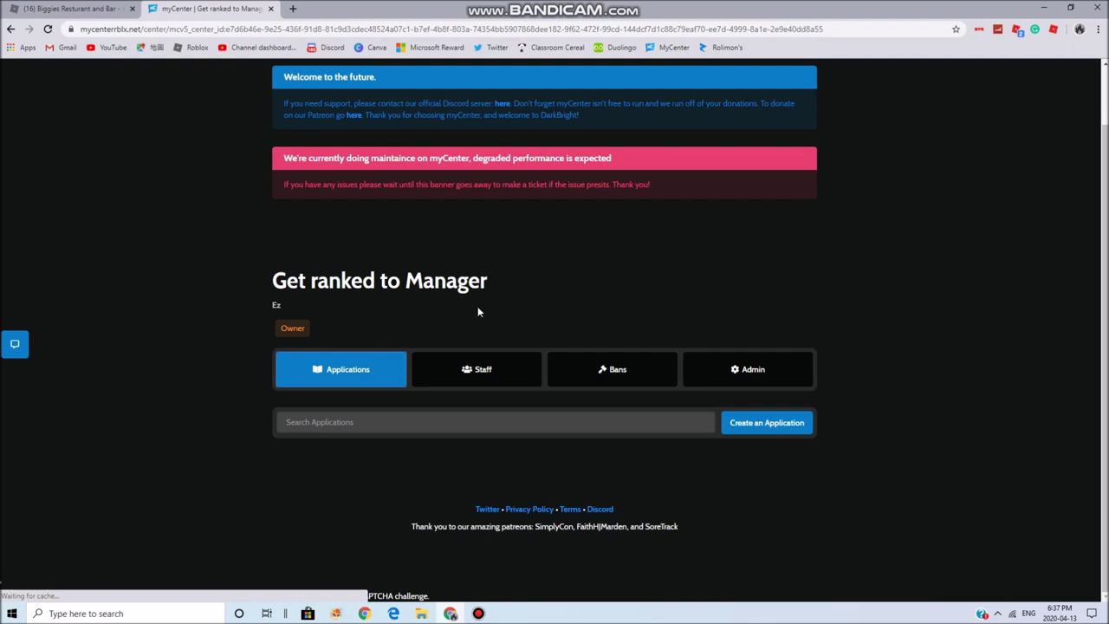
scroll(477, 312, up, 1)
scroll(477, 312, down, 1)
click(745, 424)
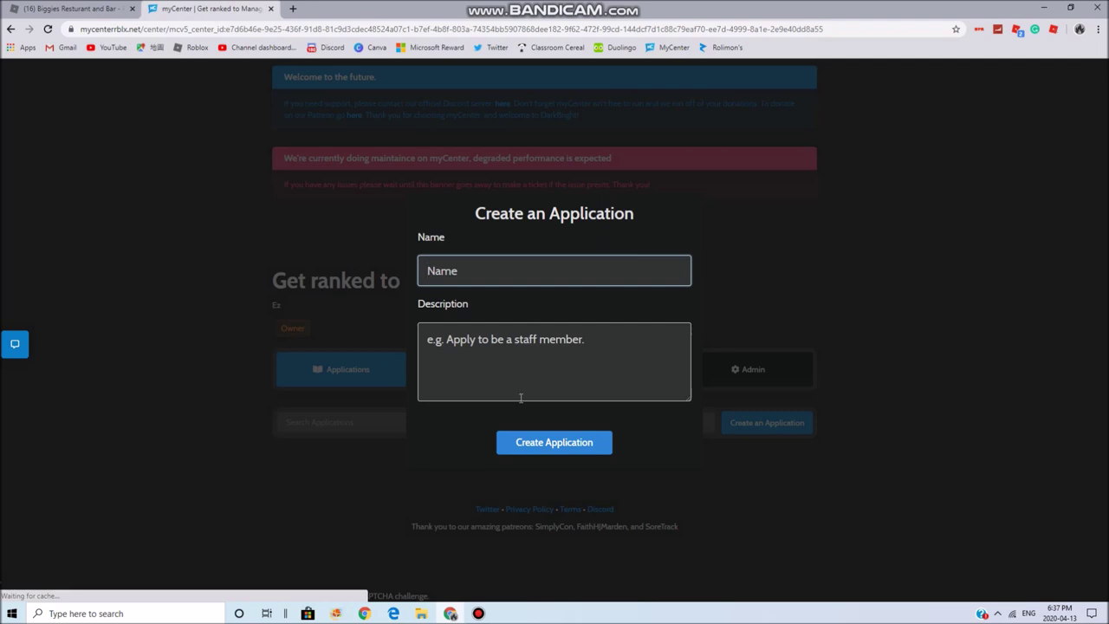
click(239, 339)
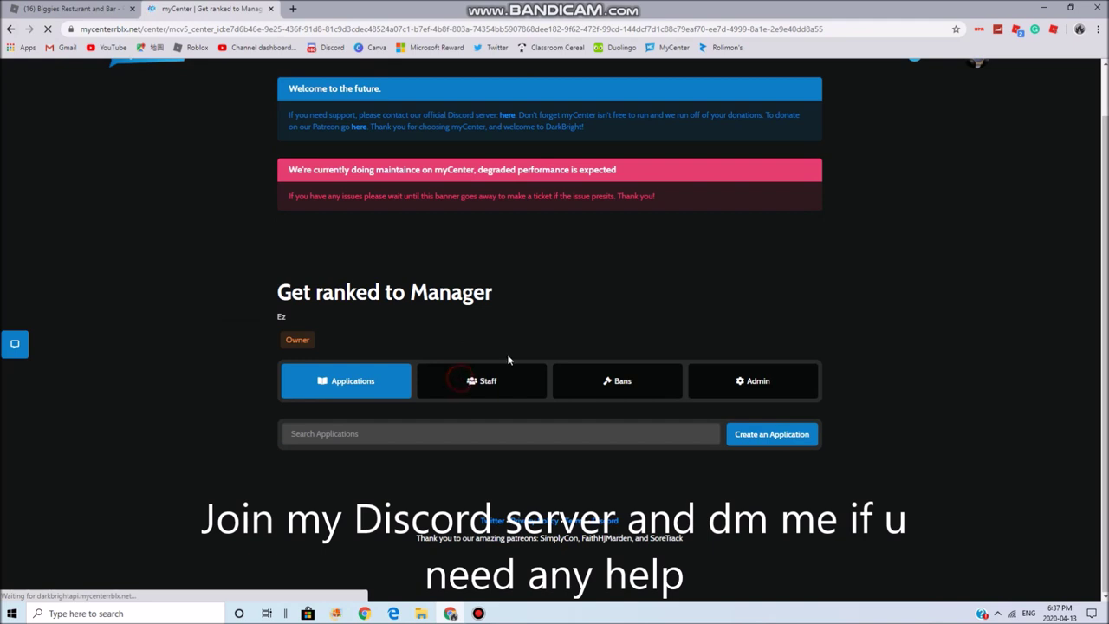
click(482, 380)
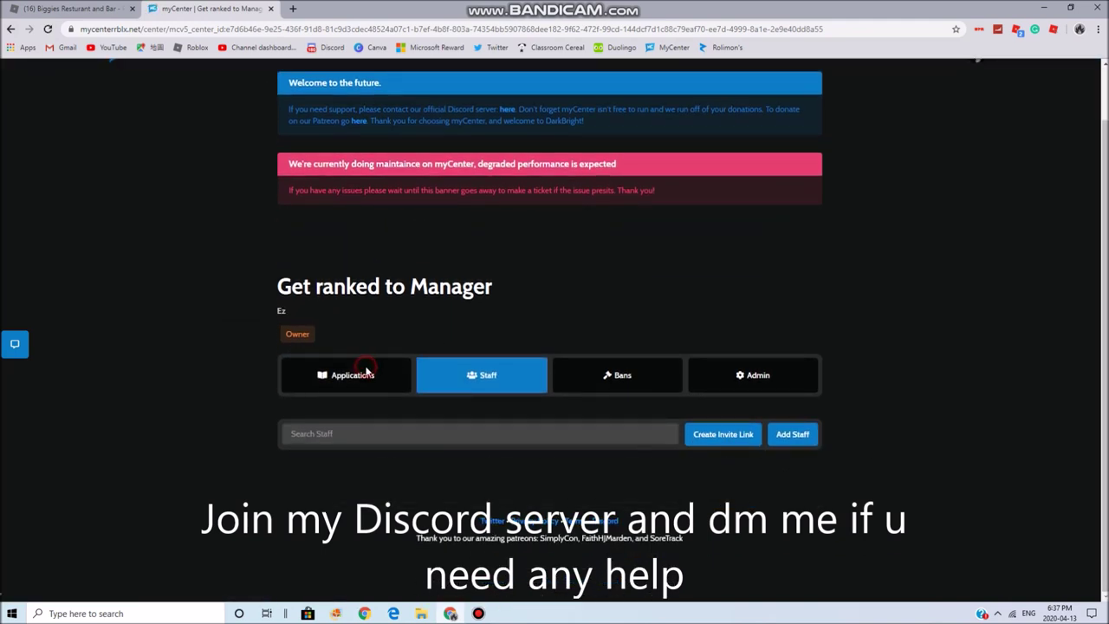
click(366, 372)
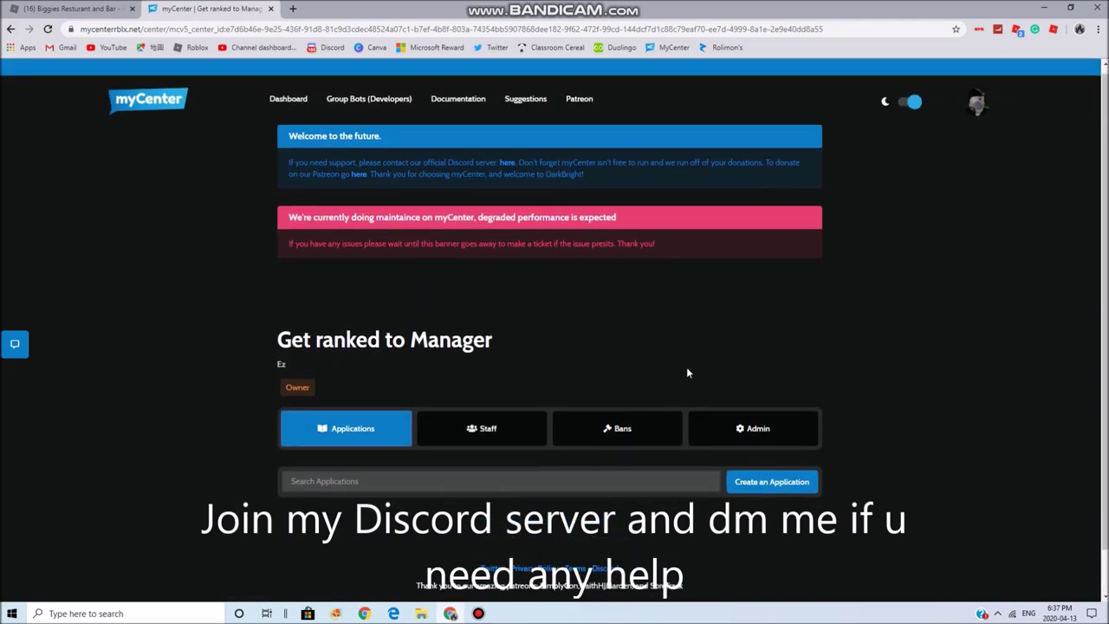
Review the center's admin settings, including the Roblox and Discord bot integrations.
click(712, 436)
scroll(417, 375, down, 3)
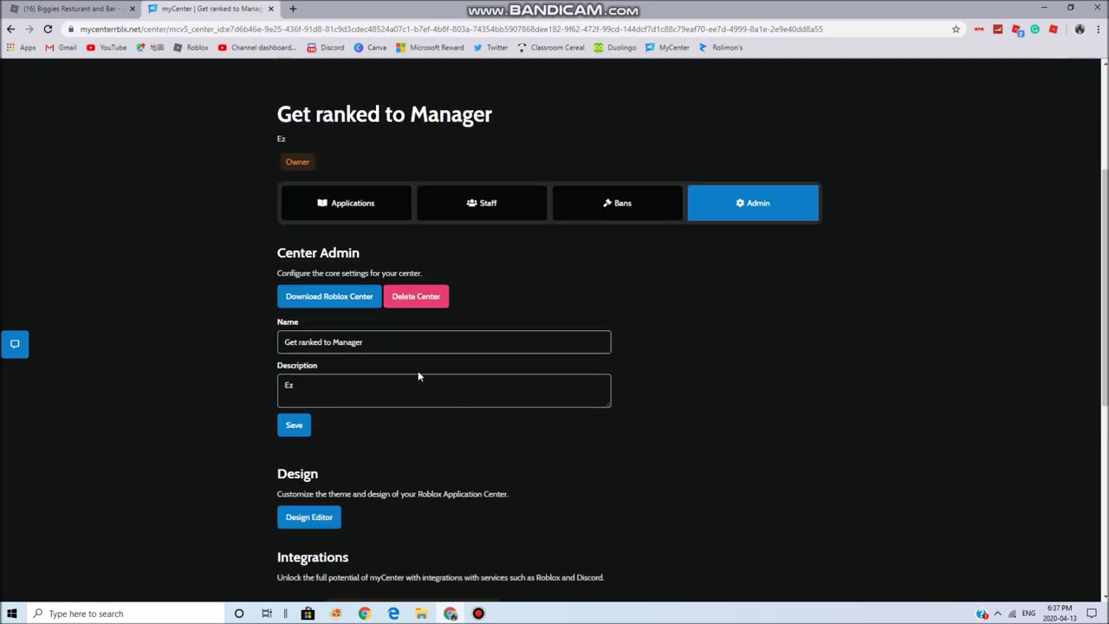
scroll(368, 331, down, 3)
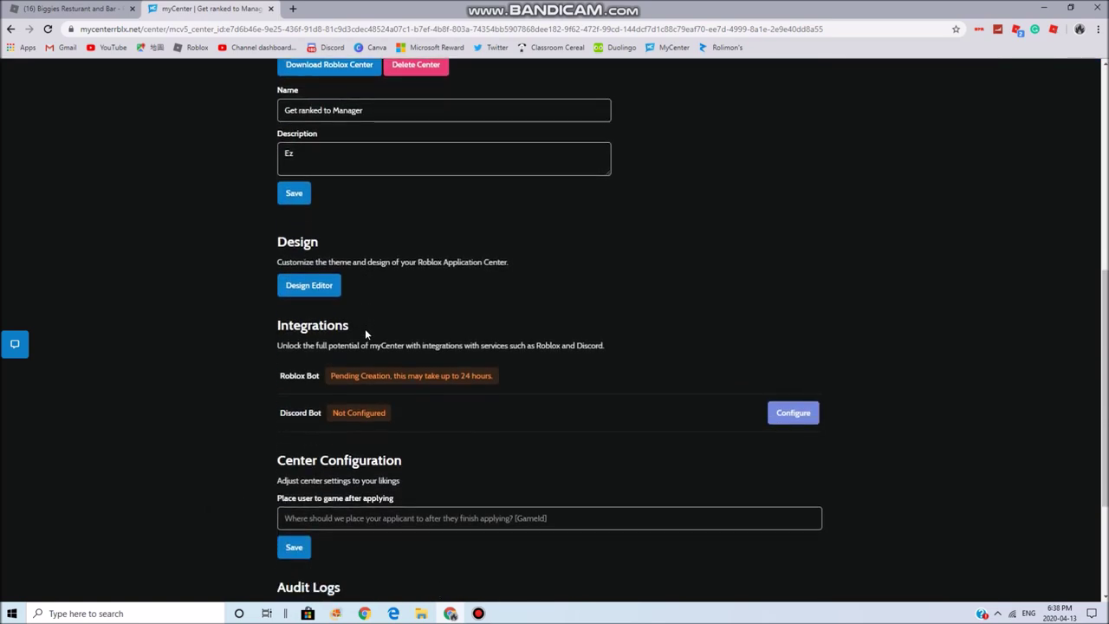
scroll(364, 330, up, 4)
Create an application named "Get Ranked" with the description "join now" and open it for management.
click(365, 322)
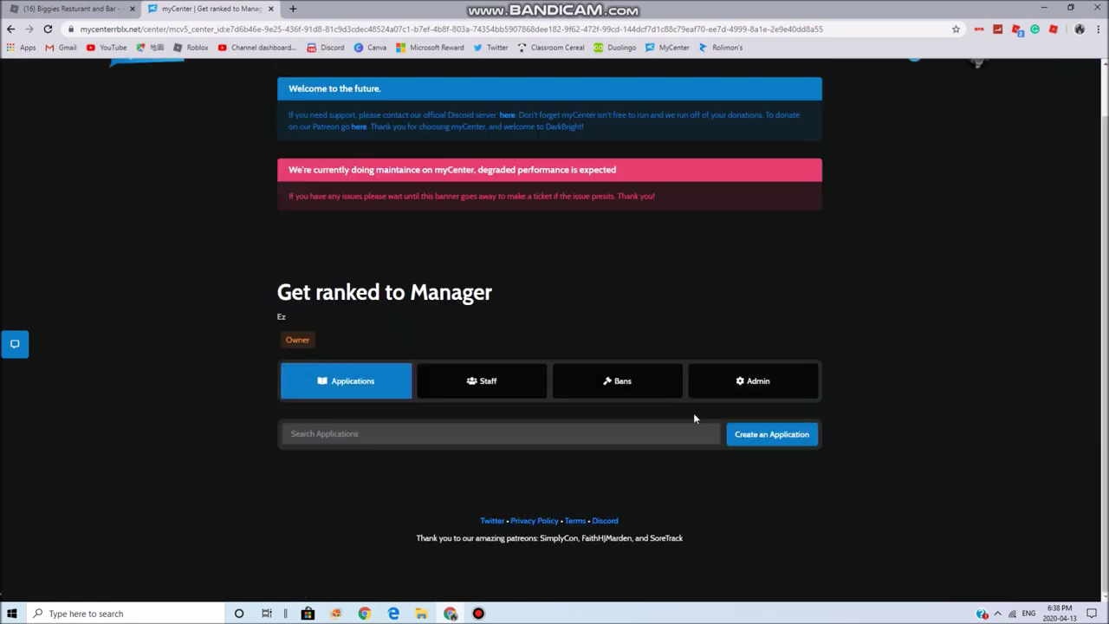
click(762, 441)
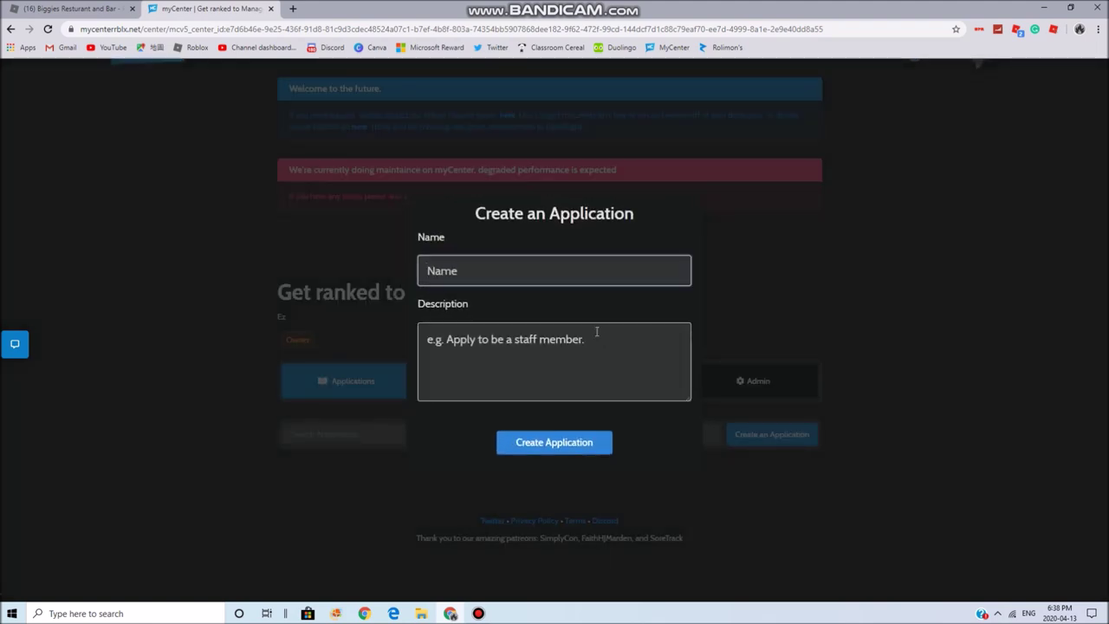
text(Get Ranked)
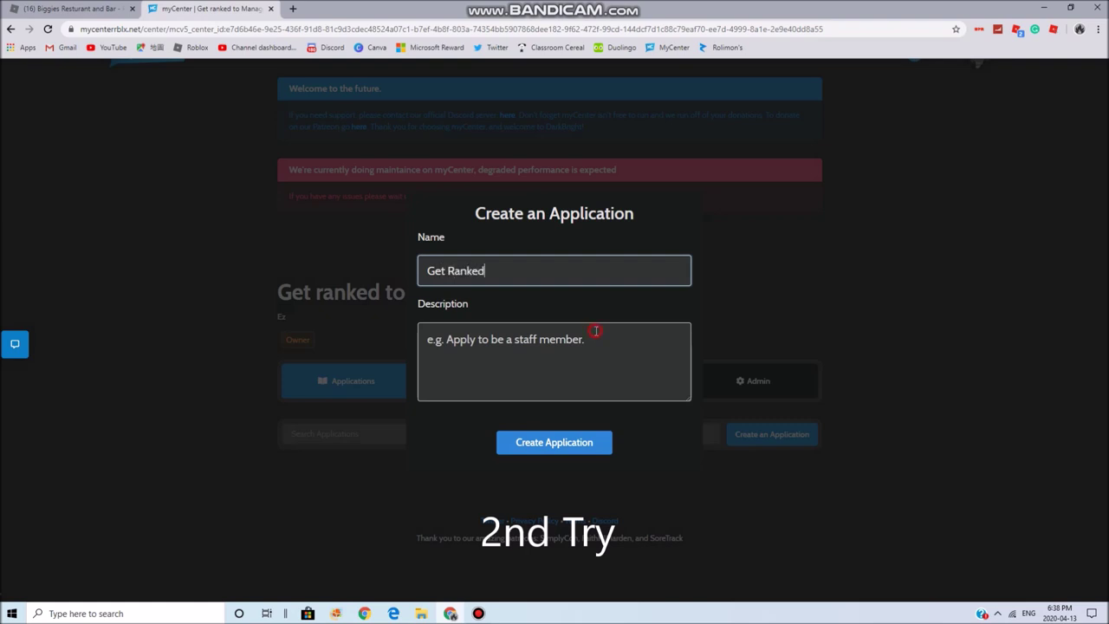
click(596, 331)
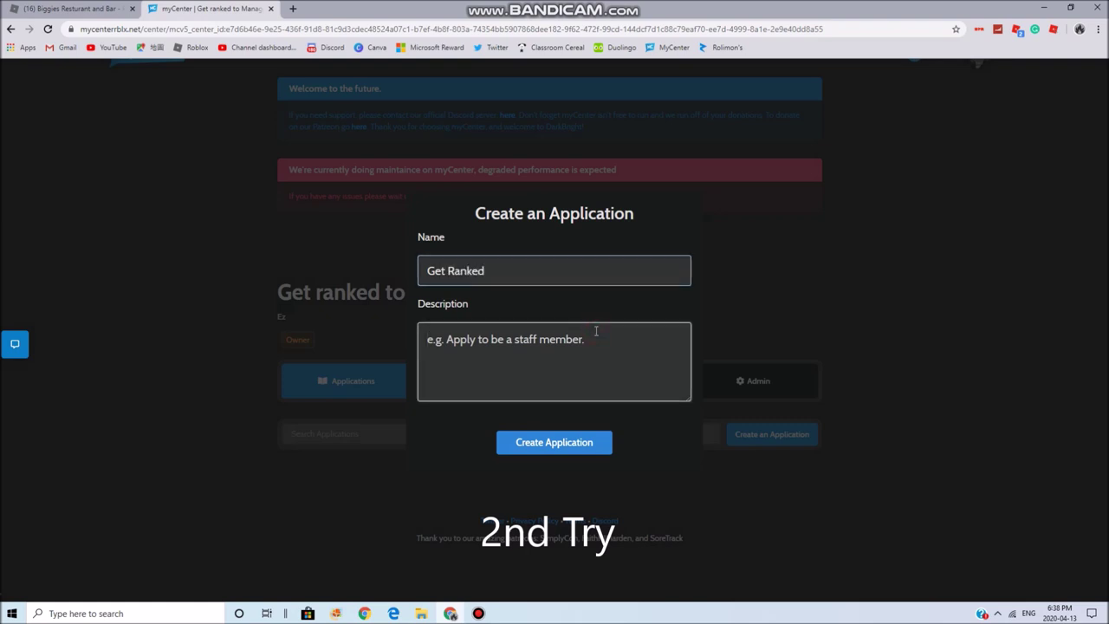
text(join now)
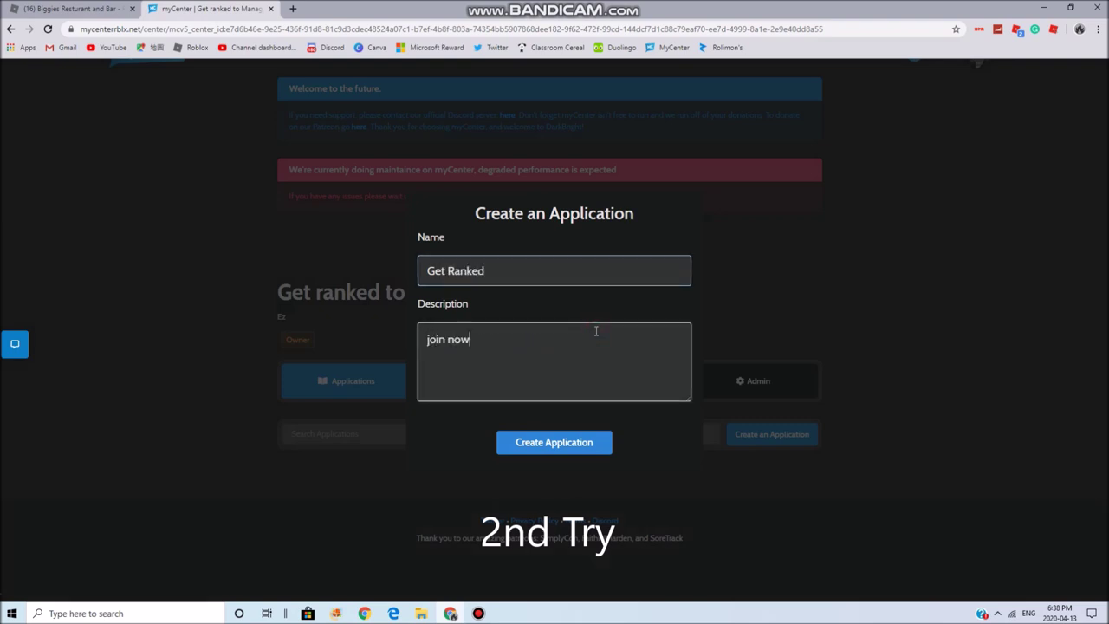
click(584, 446)
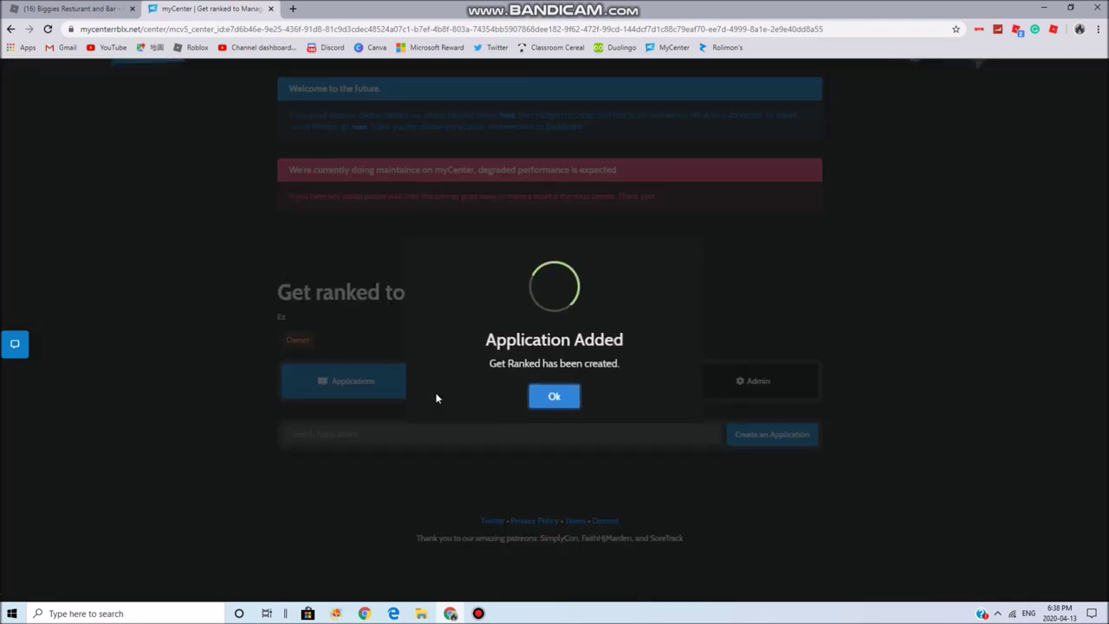
click(554, 397)
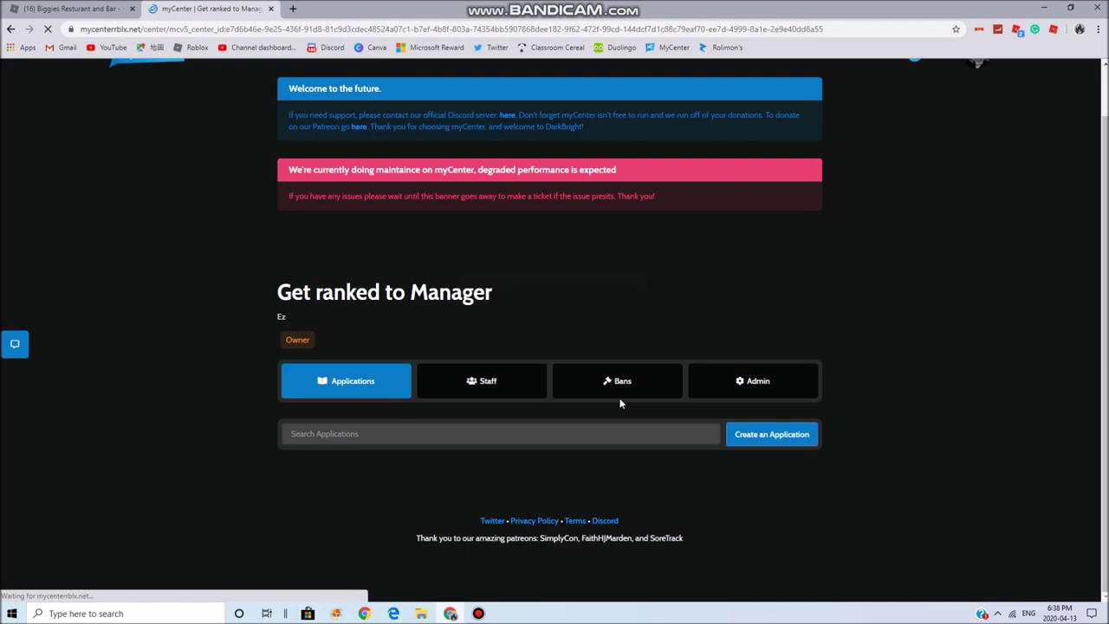
scroll(755, 434, down, 1)
click(793, 464)
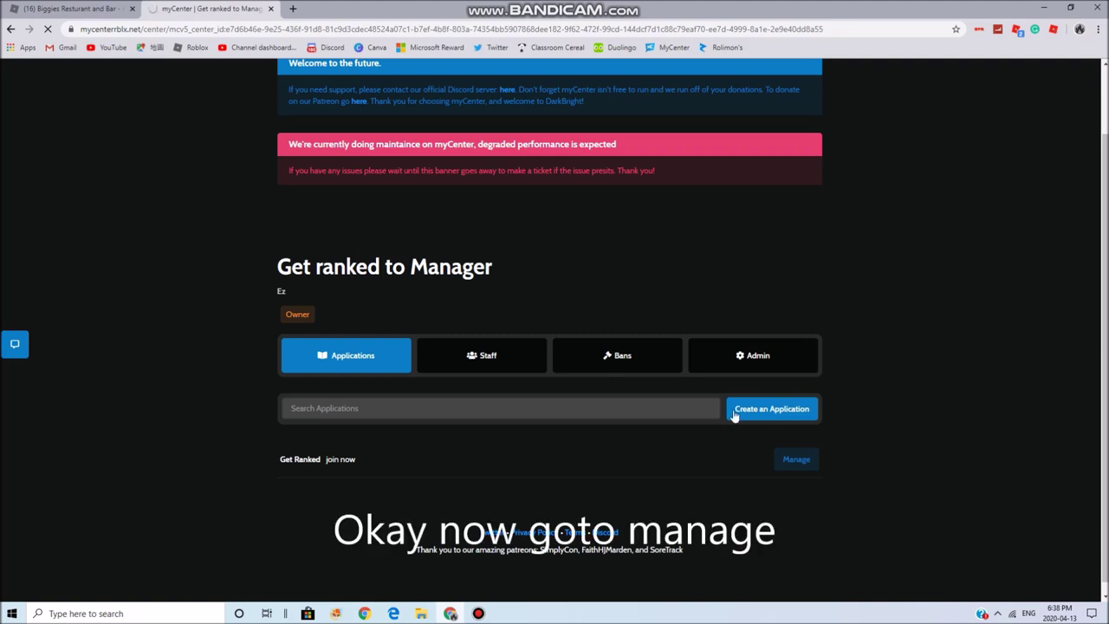
Switch to the Biggies Resturant and Bar group on Roblox, look through its games and store, and open the Create page.
click(111, 16)
scroll(584, 357, down, 3)
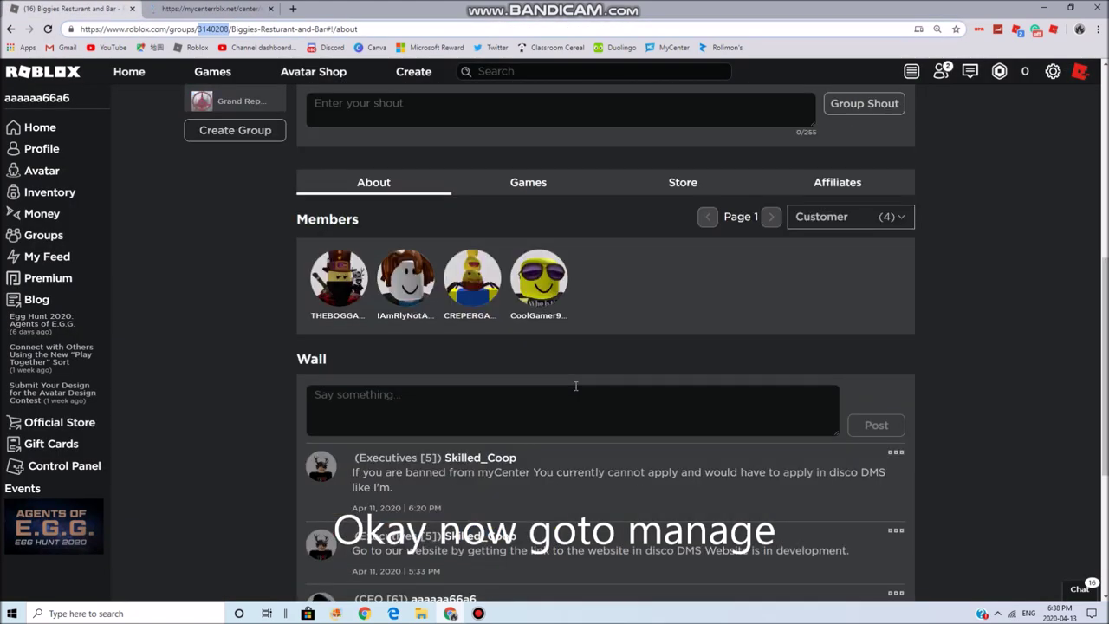
scroll(563, 372, up, 2)
click(547, 369)
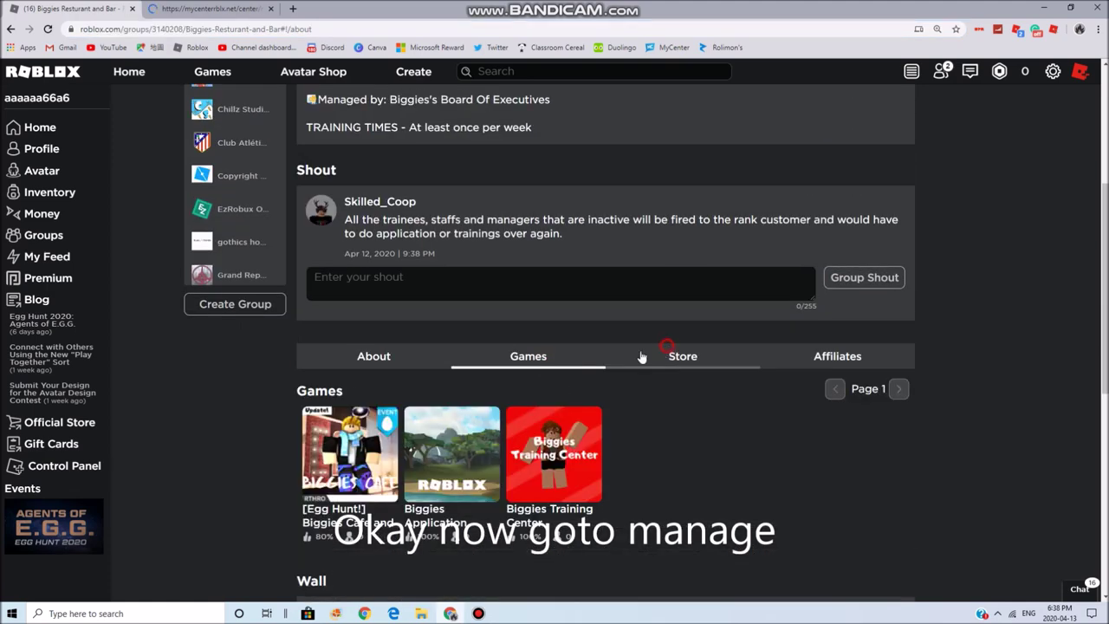
click(640, 355)
click(396, 351)
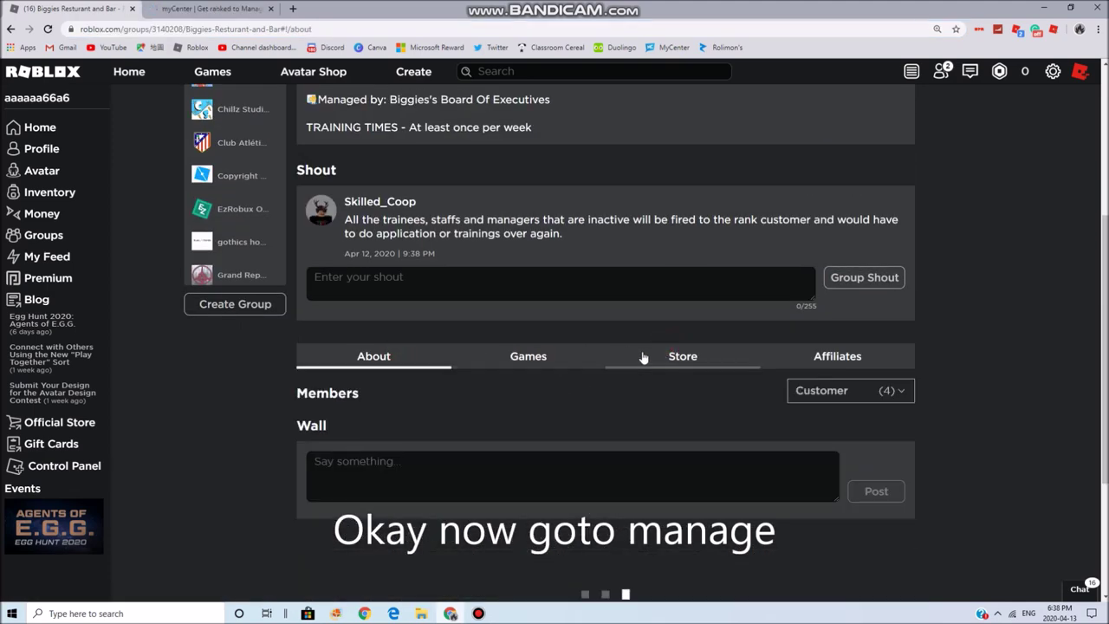
click(688, 357)
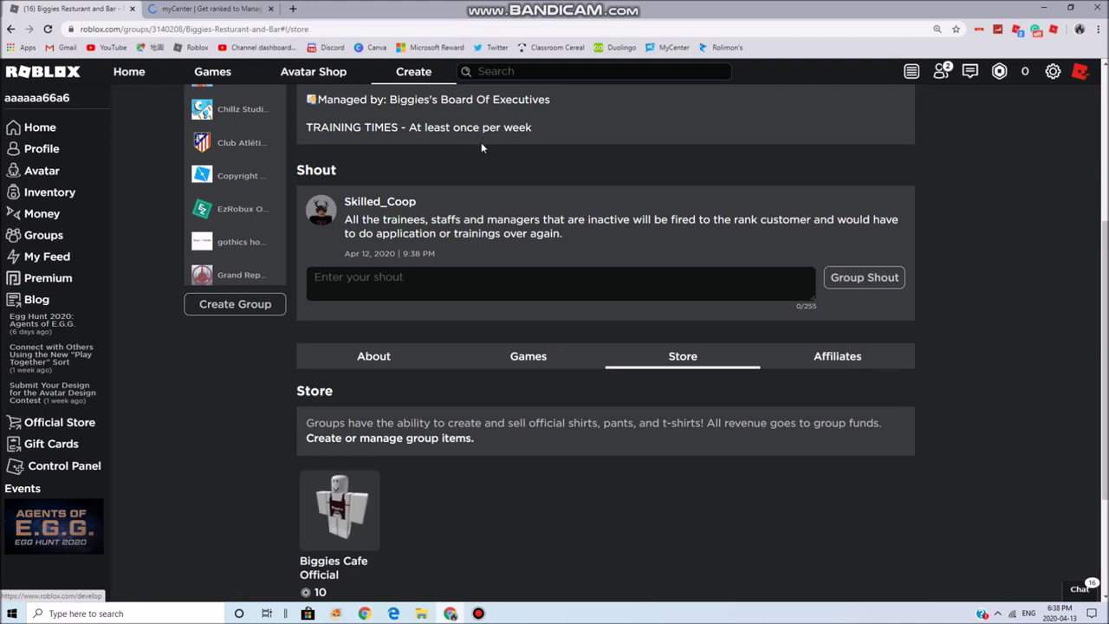
click(537, 367)
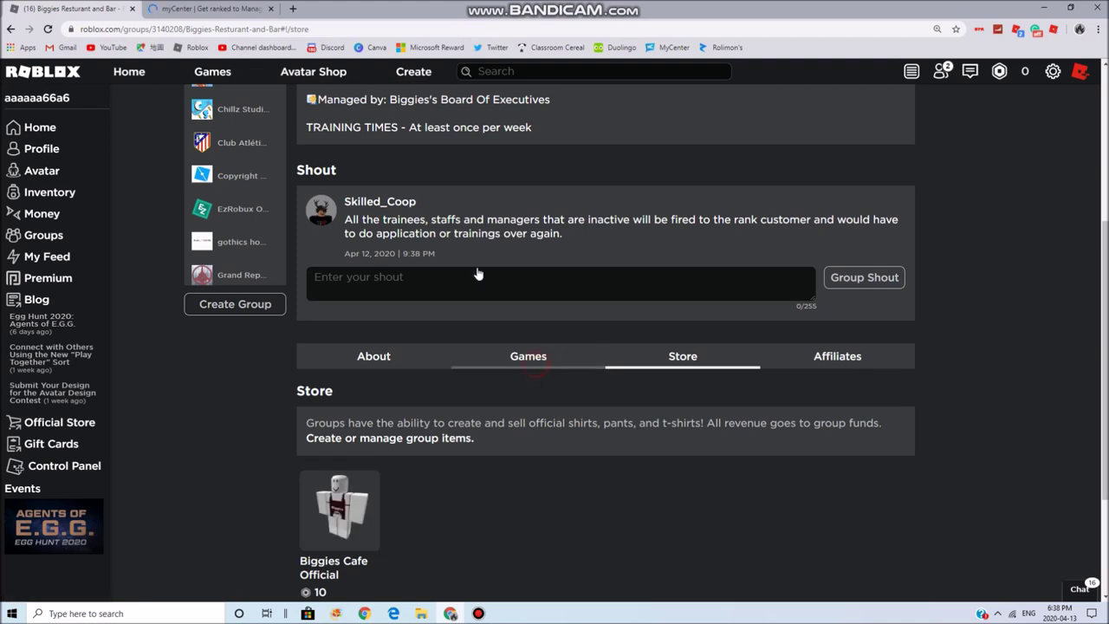
click(414, 74)
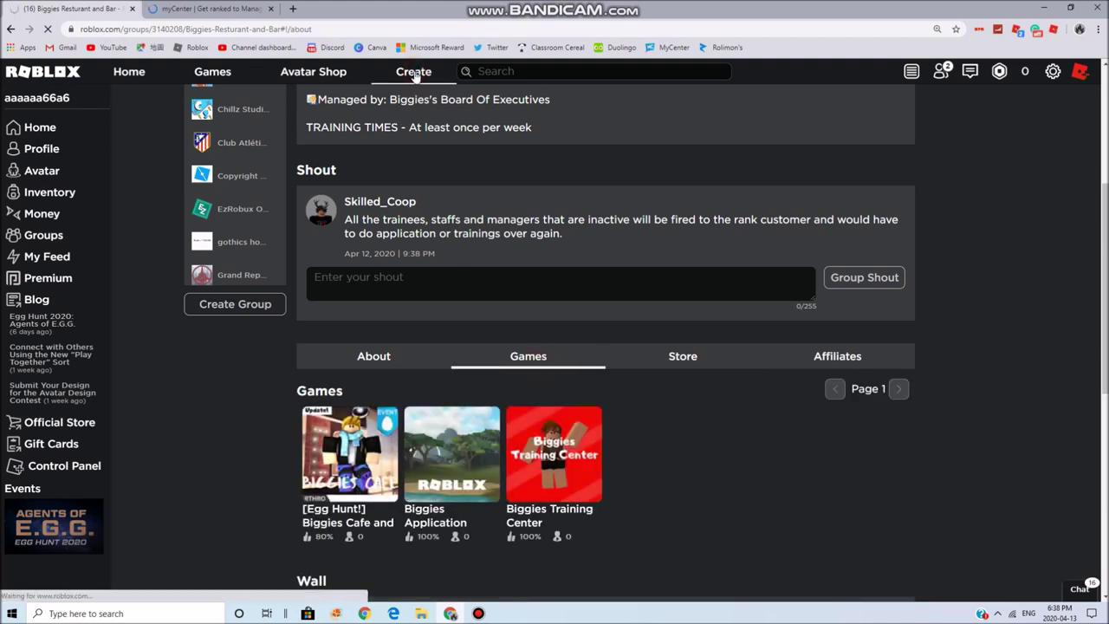
Return to myCenter, decline push notifications for new applications, and open the Get Ranked application's questions.
click(212, 9)
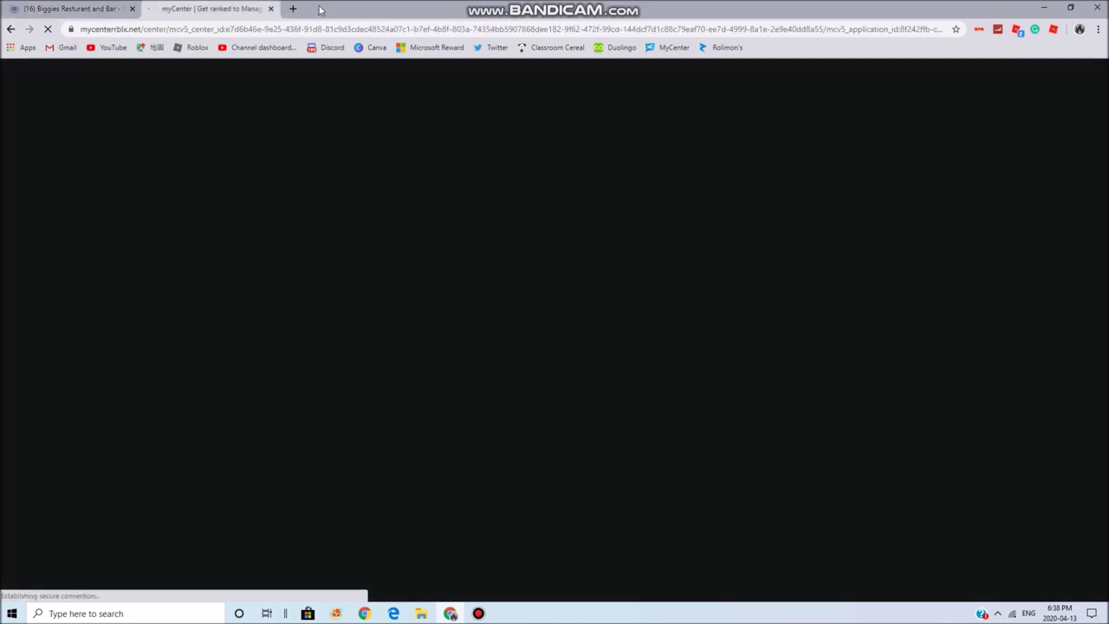
click(974, 573)
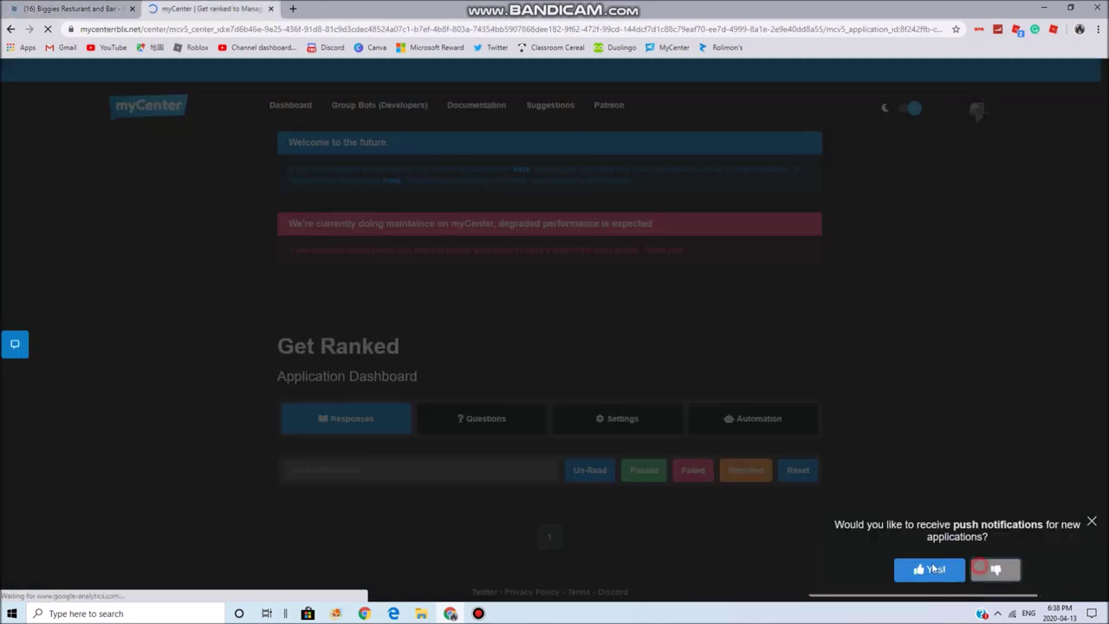
scroll(592, 418, down, 2)
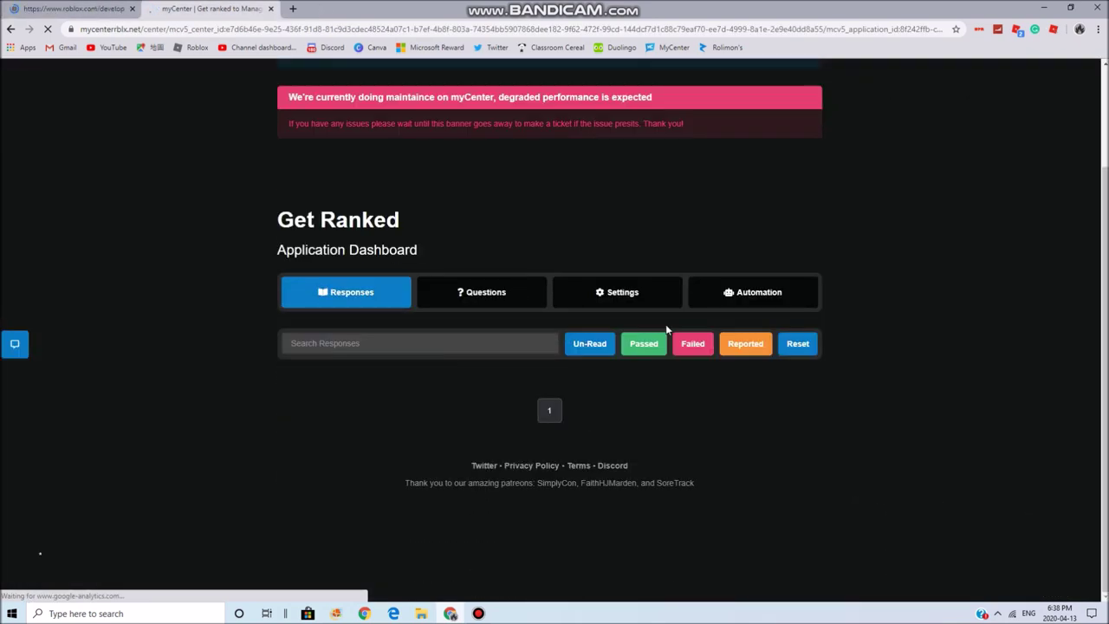
click(521, 297)
Start a new question for the application with the Multiple Choice type and the text "Hi".
click(769, 407)
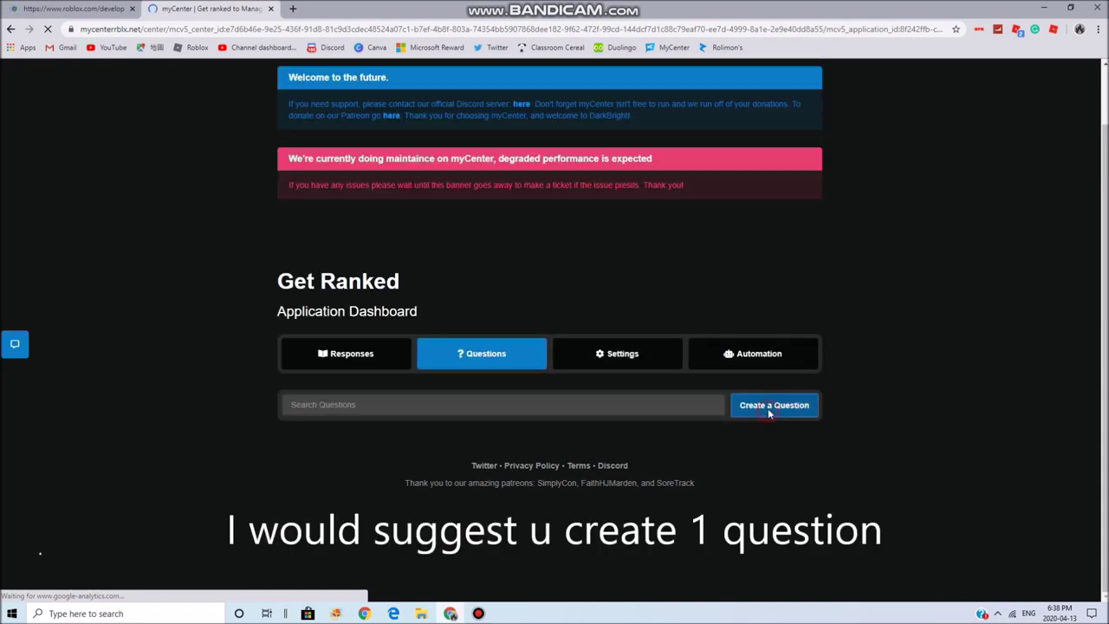
click(584, 268)
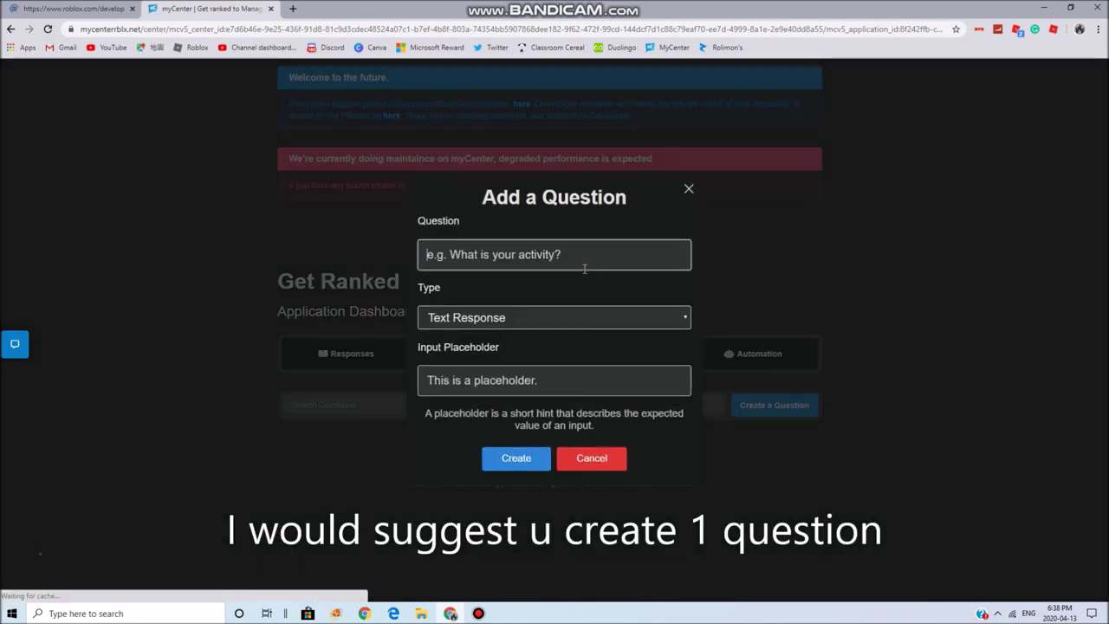
click(578, 320)
click(537, 365)
click(451, 266)
text(Hi)
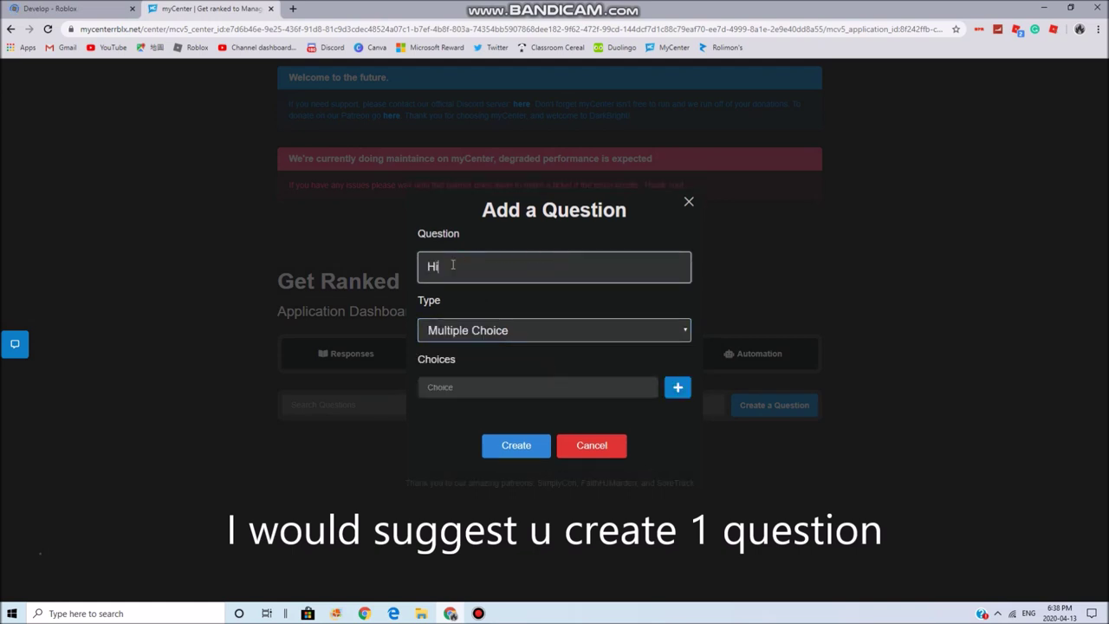
Add the choices "Yes" and "No" to the multiple choice question.
click(643, 392)
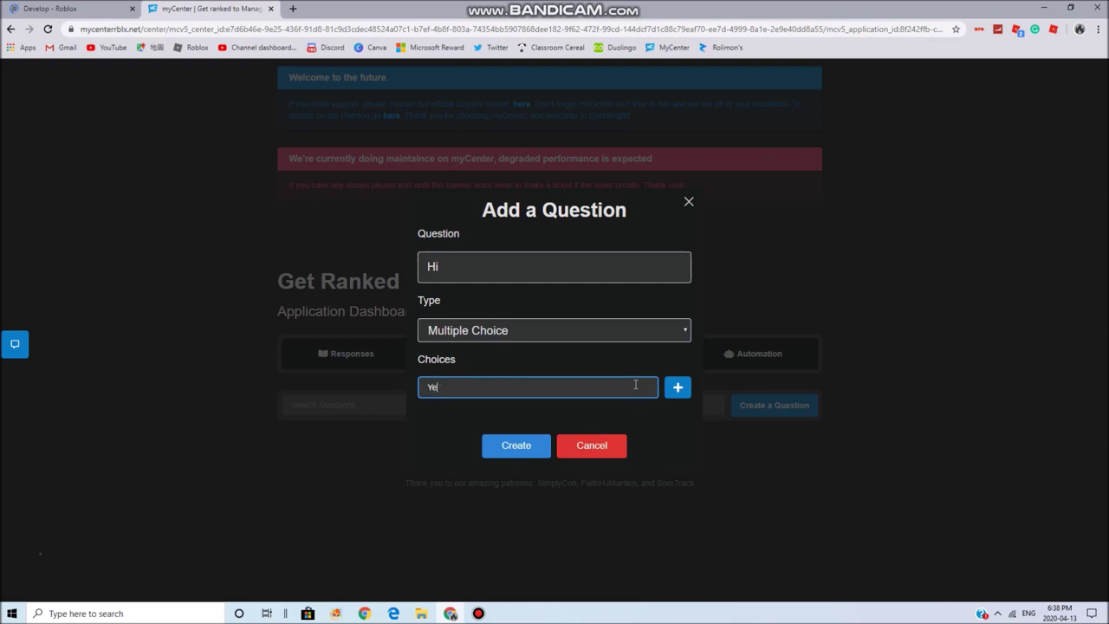
click(680, 388)
click(608, 371)
text(NO)
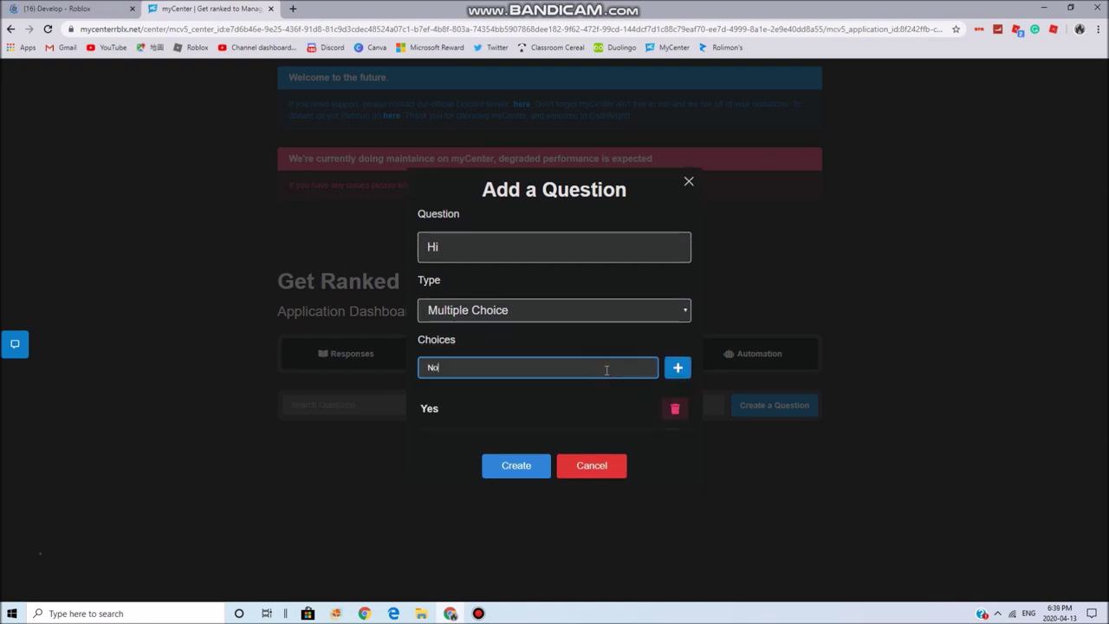
click(678, 368)
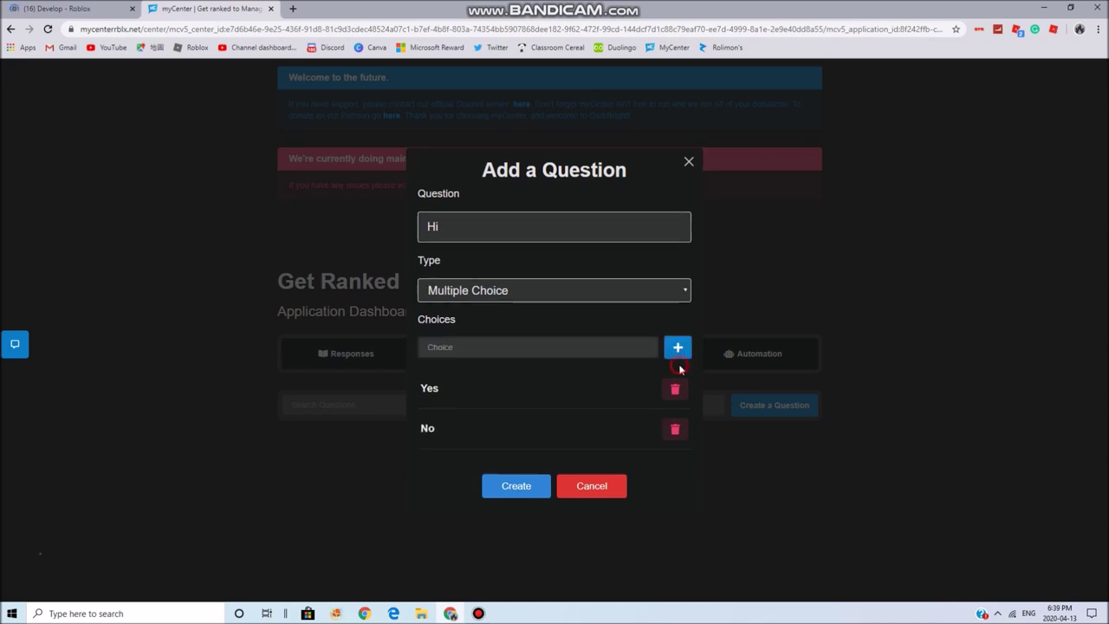
Create the multiple choice question and open the Get Ranked application's Automation settings down to Quiz Mode.
click(516, 486)
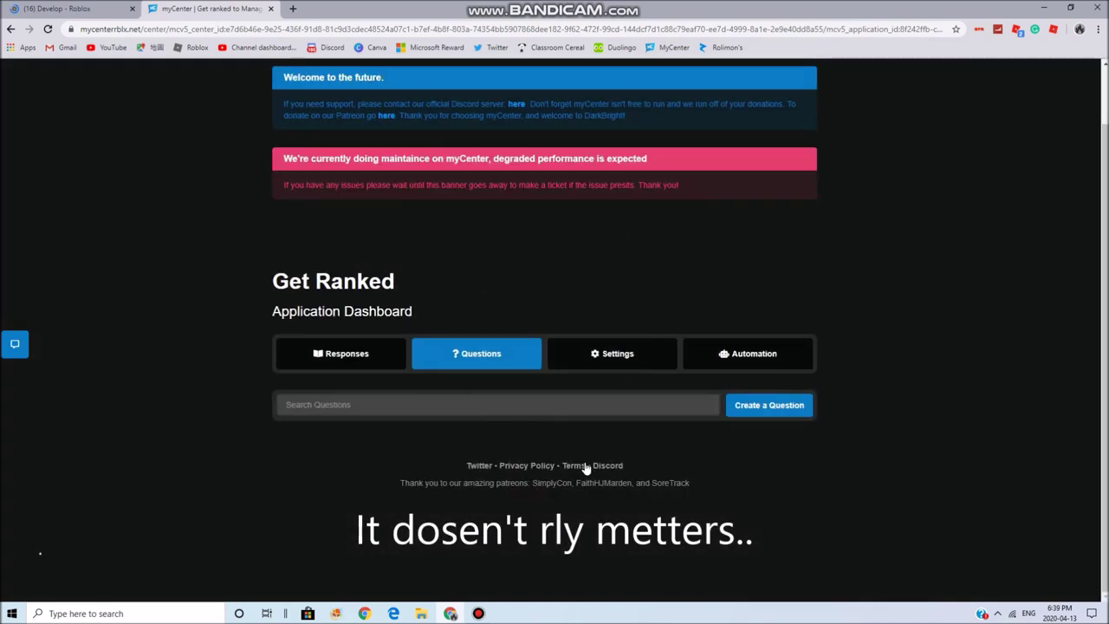
click(743, 358)
scroll(520, 381, down, 3)
click(303, 340)
drag(379, 243, 472, 230)
drag(495, 287, 536, 300)
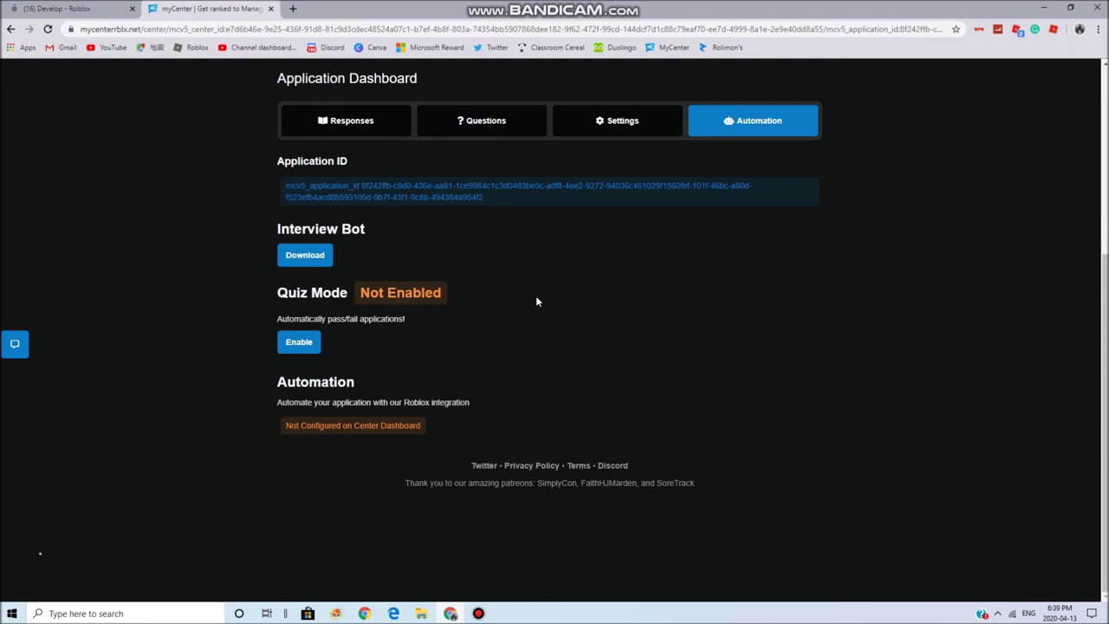
Enable Quiz Mode, leave the passing score blank, and set "Yes" as the correct answer for the question "Hi".
click(307, 345)
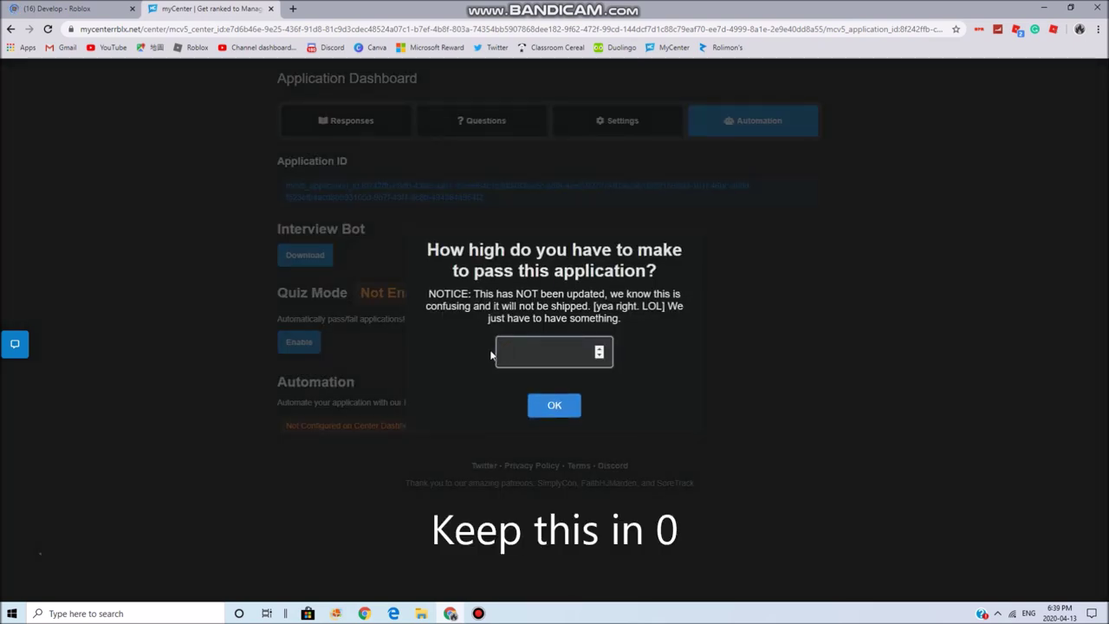
click(553, 407)
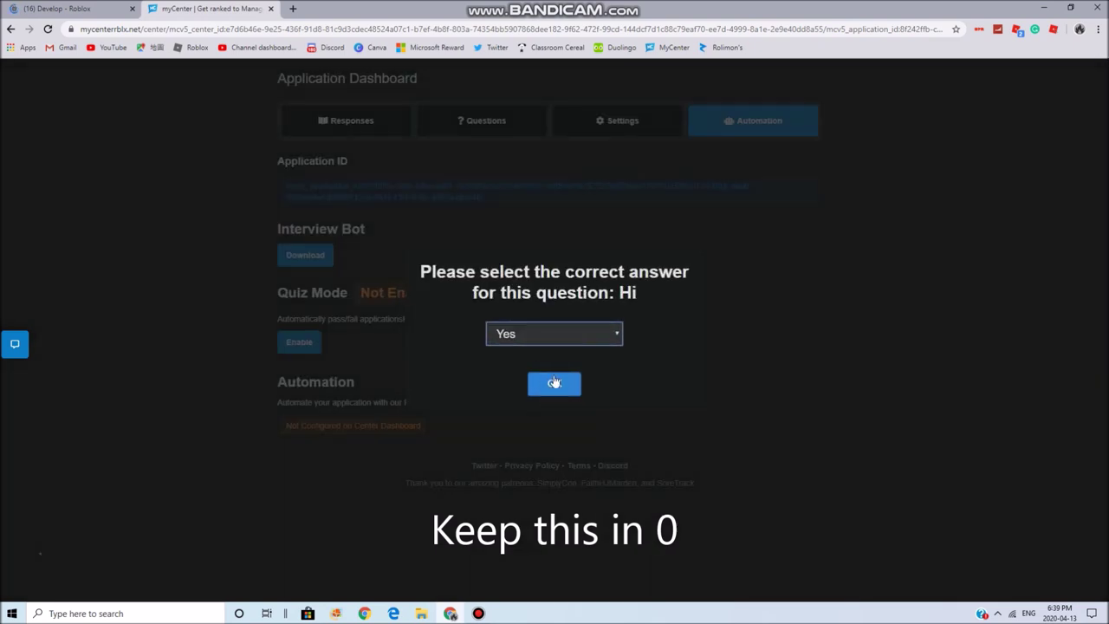
click(560, 340)
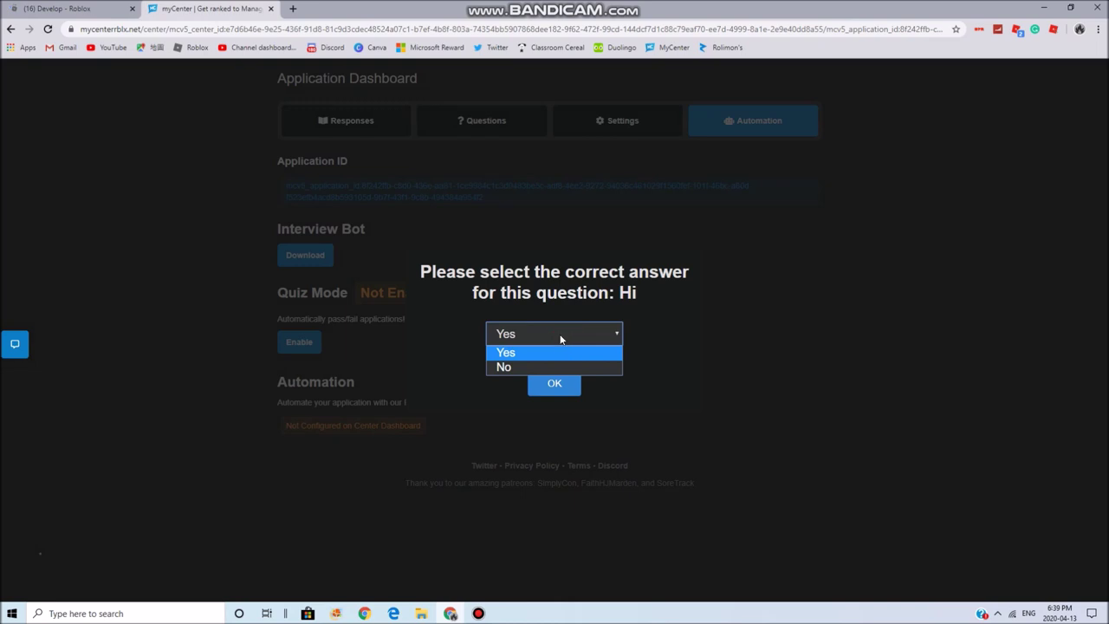
click(559, 351)
click(546, 385)
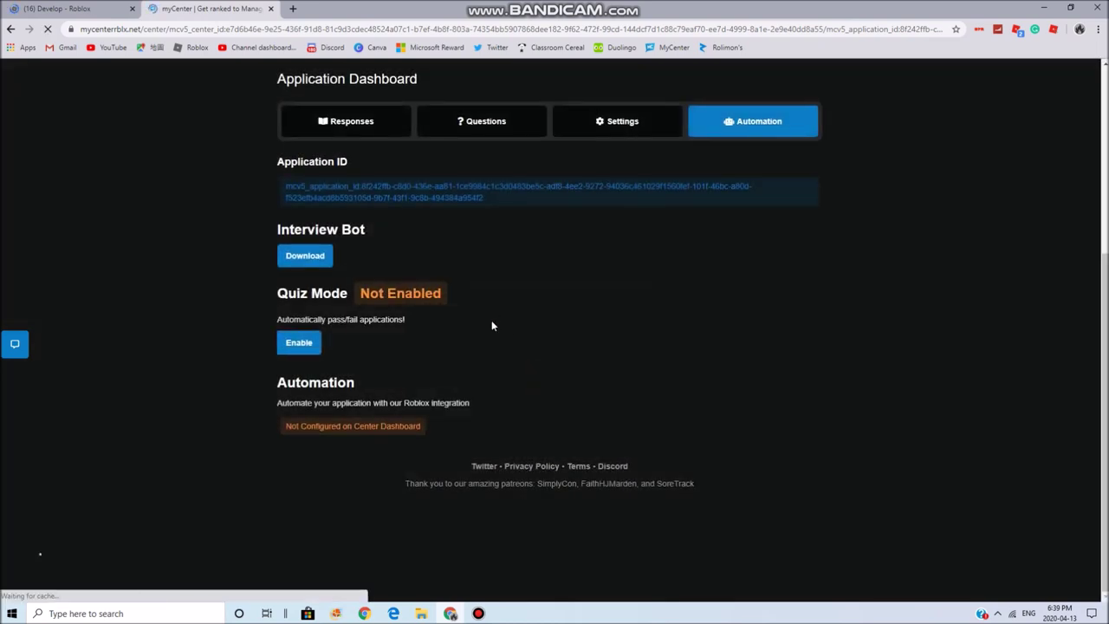
Check the Quiz Mode status in the application's Automation settings, and return to its responses.
click(745, 317)
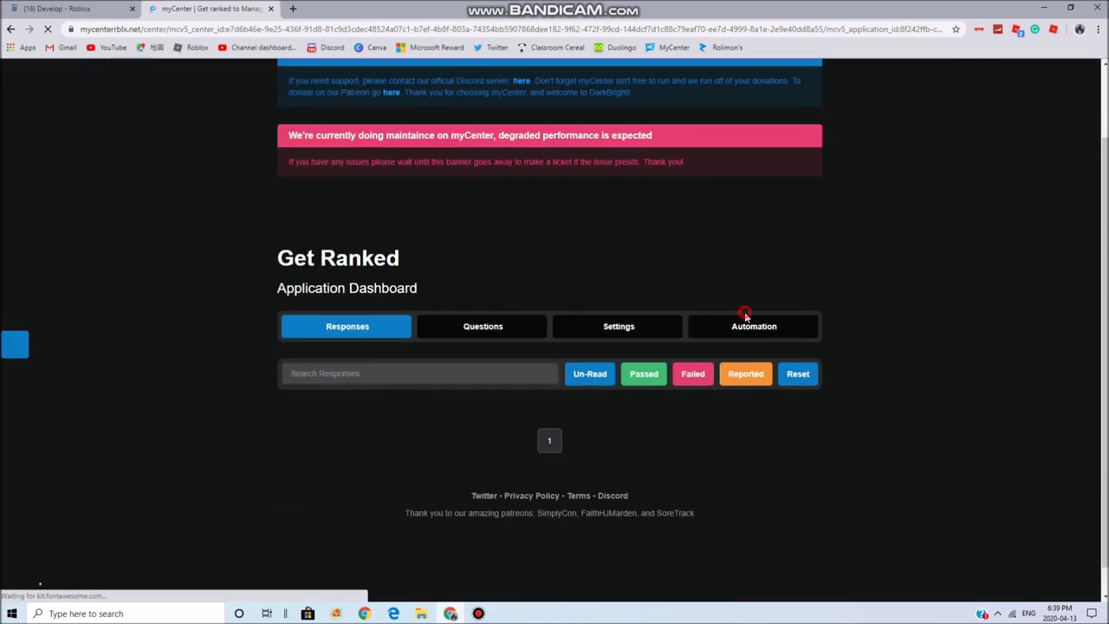
scroll(511, 364, down, 3)
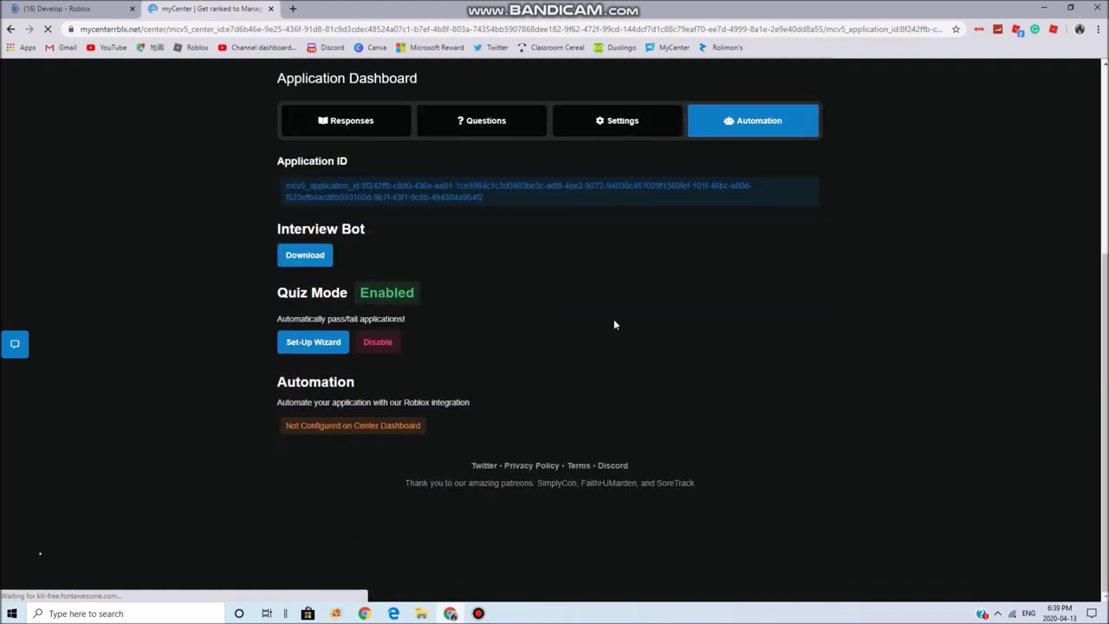
scroll(420, 299, up, 3)
click(372, 346)
scroll(511, 362, up, 1)
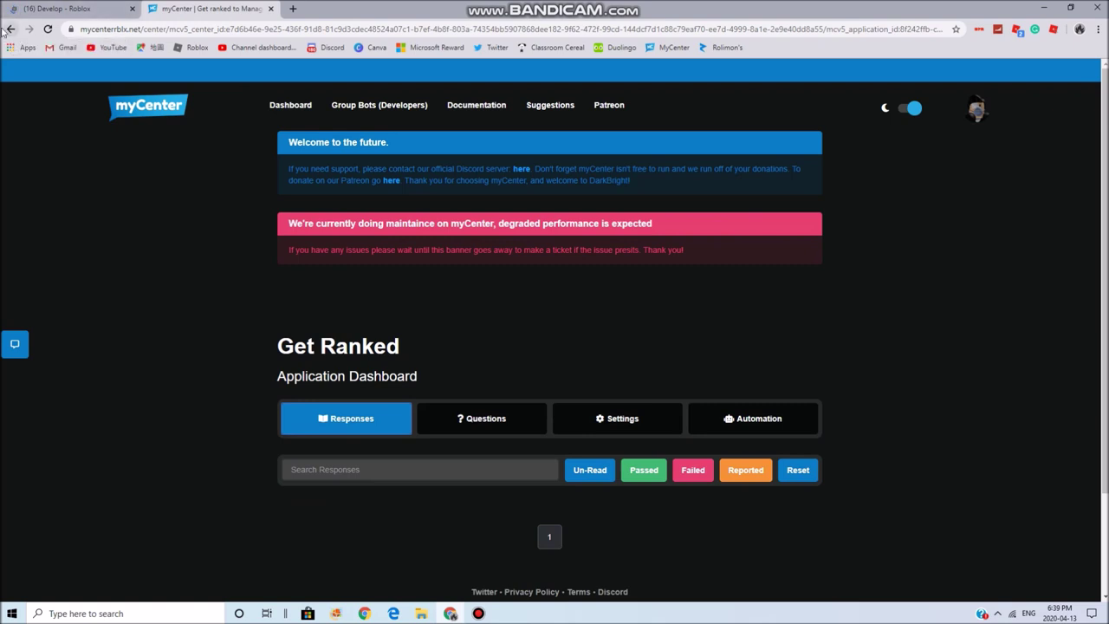
Switch to Roblox and show the group creations of Biggies Resturant and Bar.
click(52, 9)
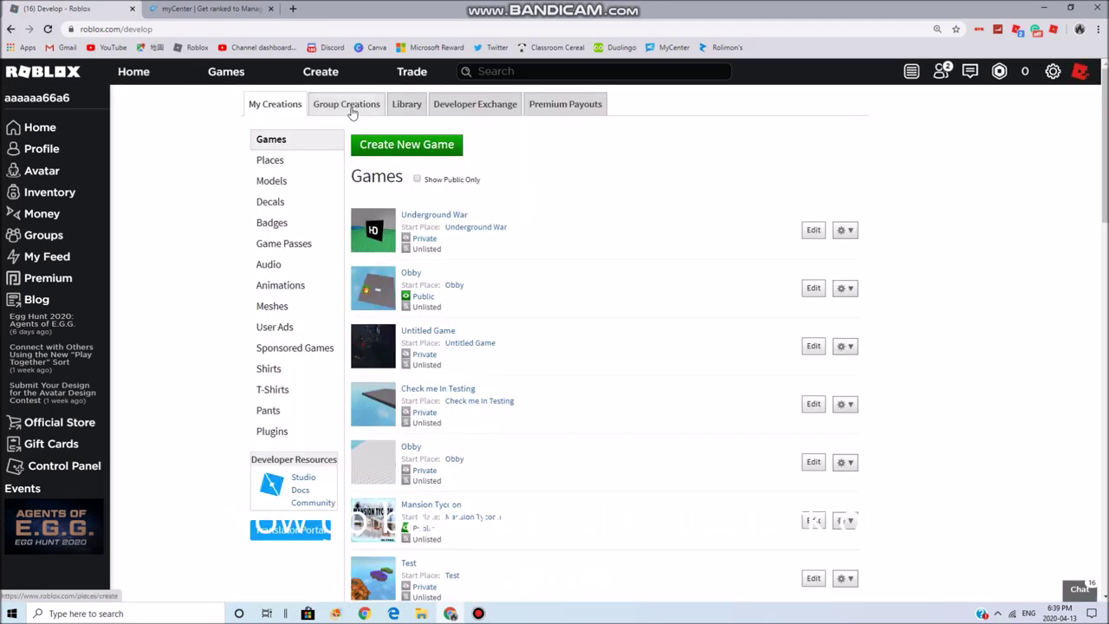
click(351, 111)
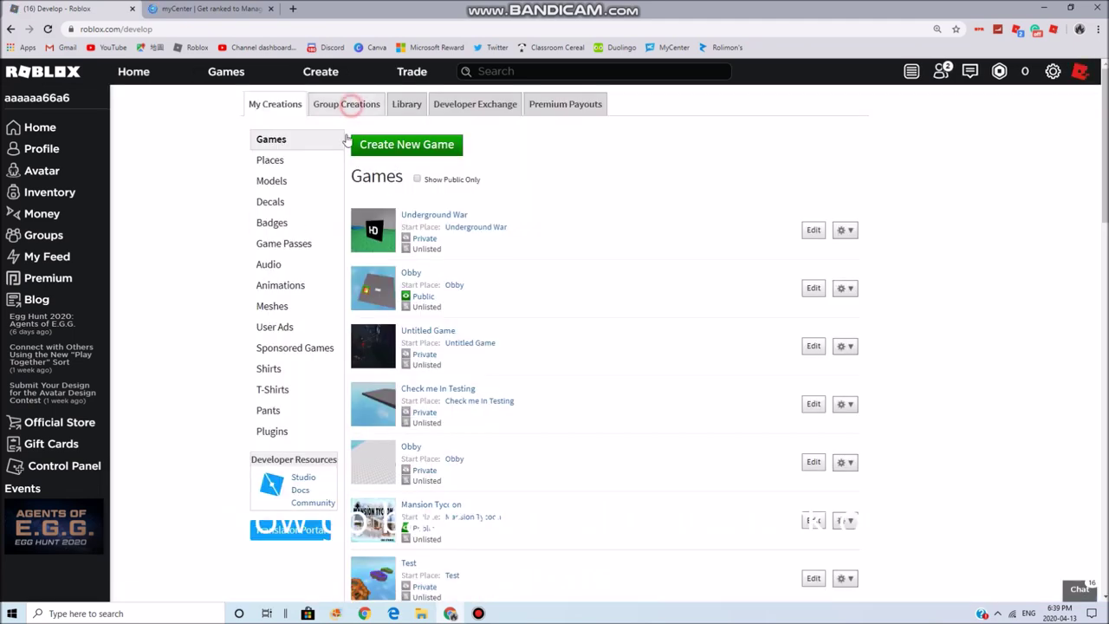
click(292, 148)
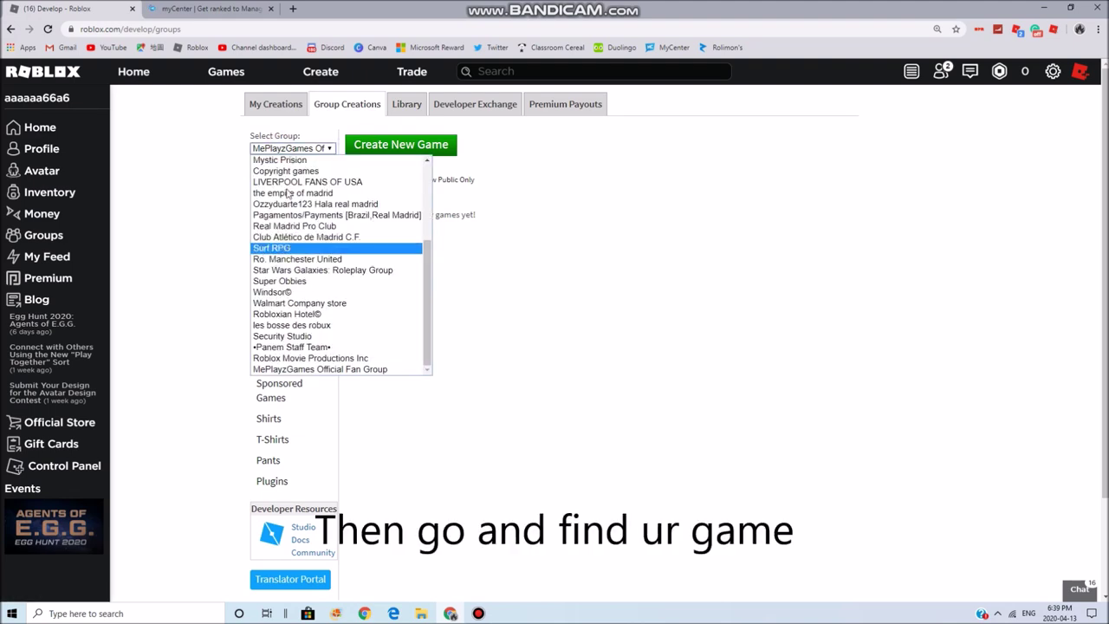
scroll(313, 291, up, 4)
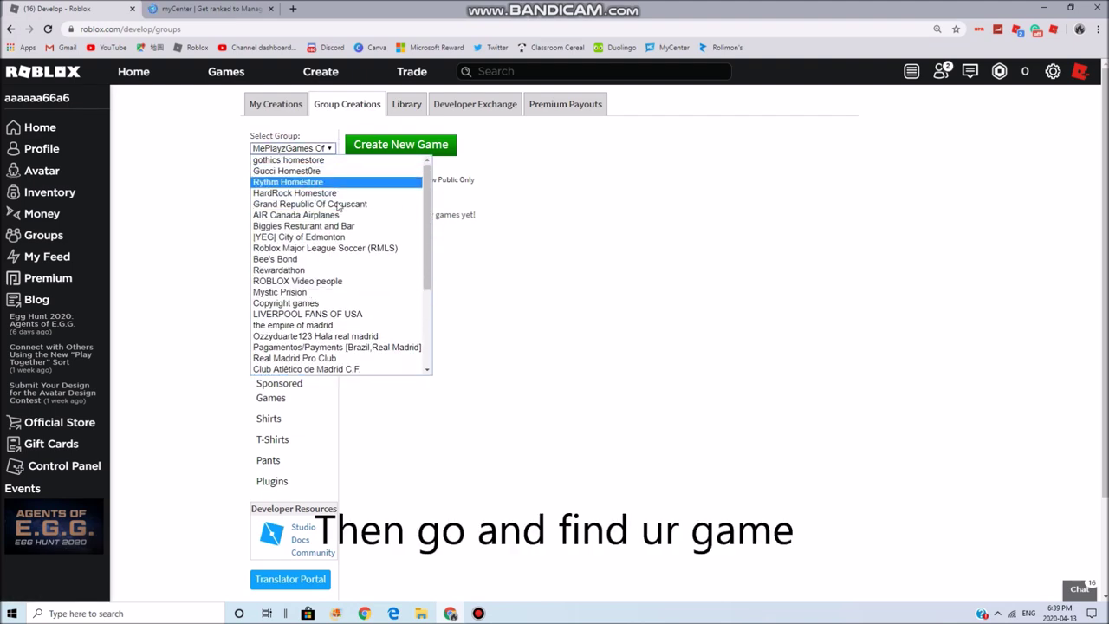
click(317, 226)
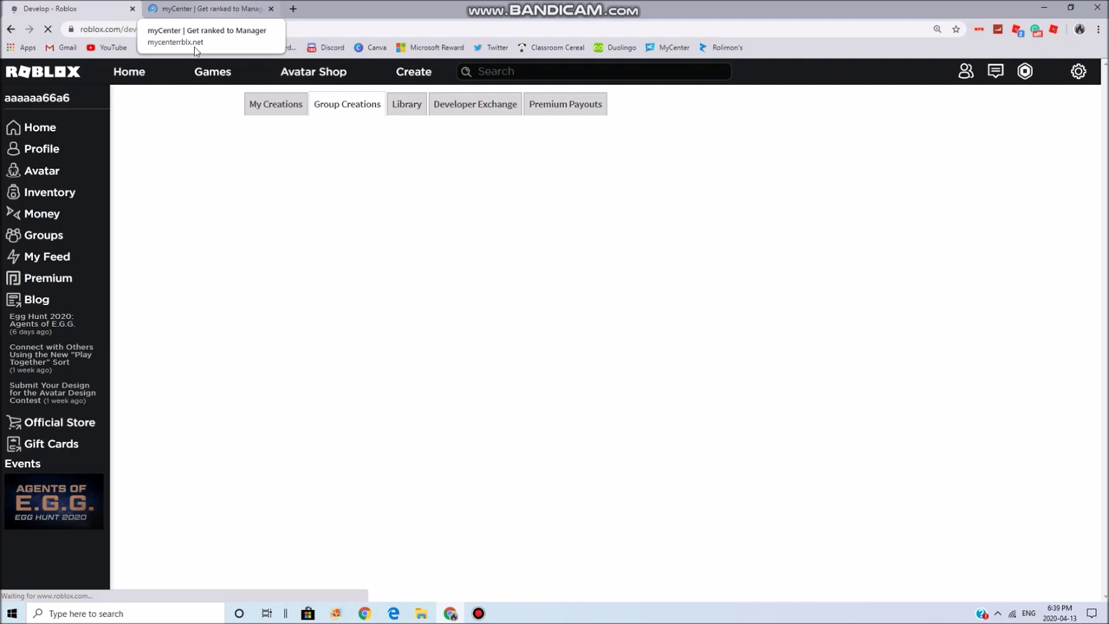
Return to myCenter and configure the center's Roblox Bot integration with the group ID 3140208.
click(208, 9)
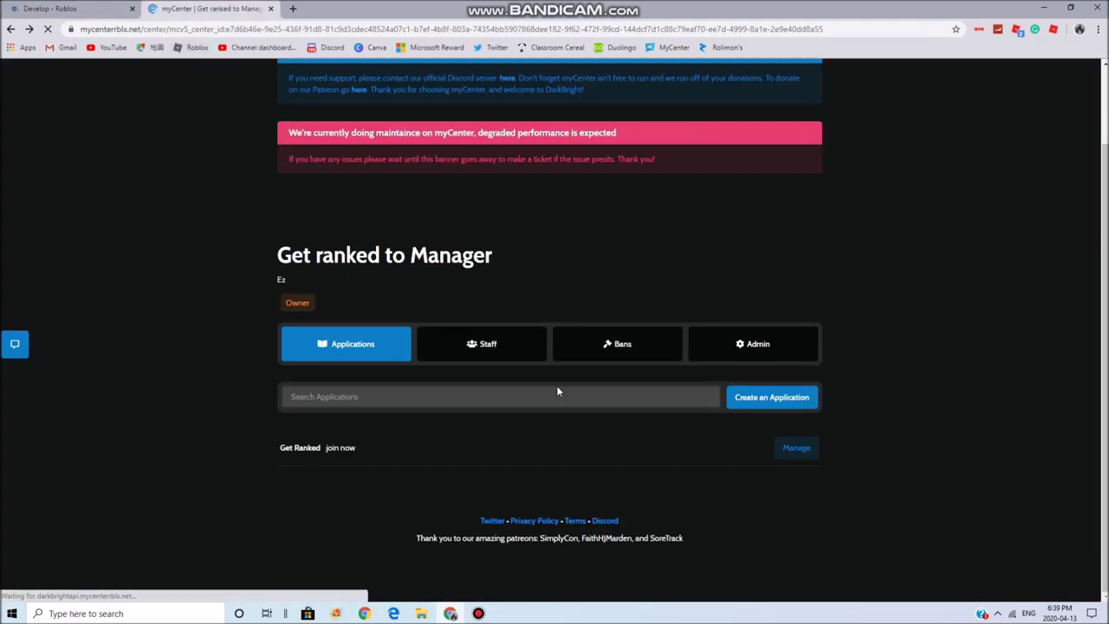
click(751, 347)
scroll(584, 367, down, 5)
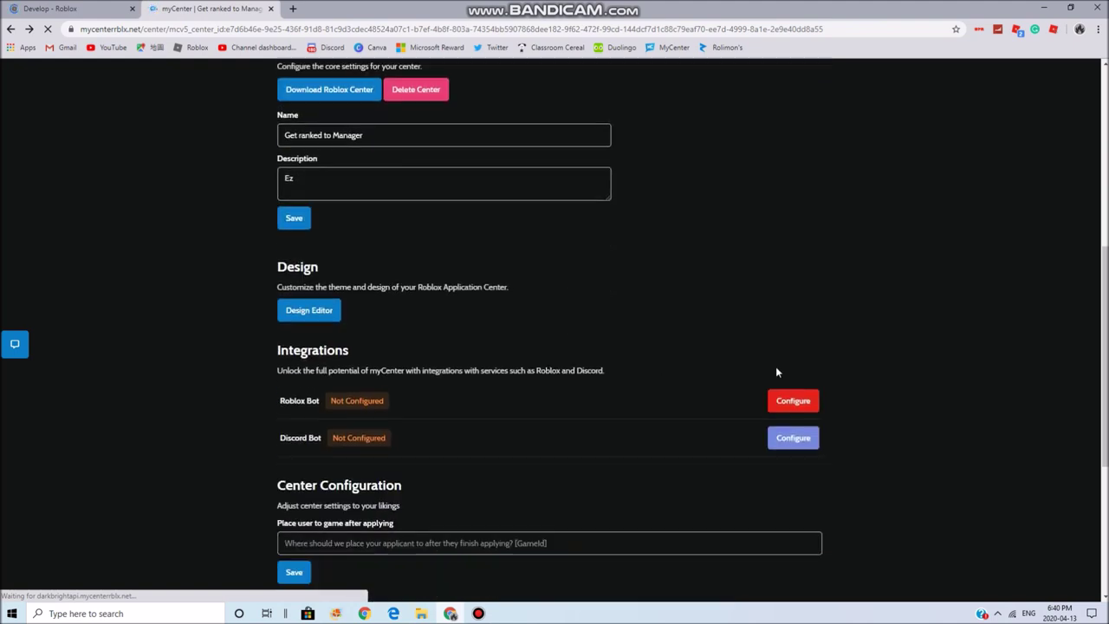
click(788, 405)
text(3140208)
click(511, 400)
click(554, 364)
Examine the Roblox Bot's status under Integrations and dismiss the bot creation message.
scroll(631, 378, down, 2)
scroll(295, 459, up, 3)
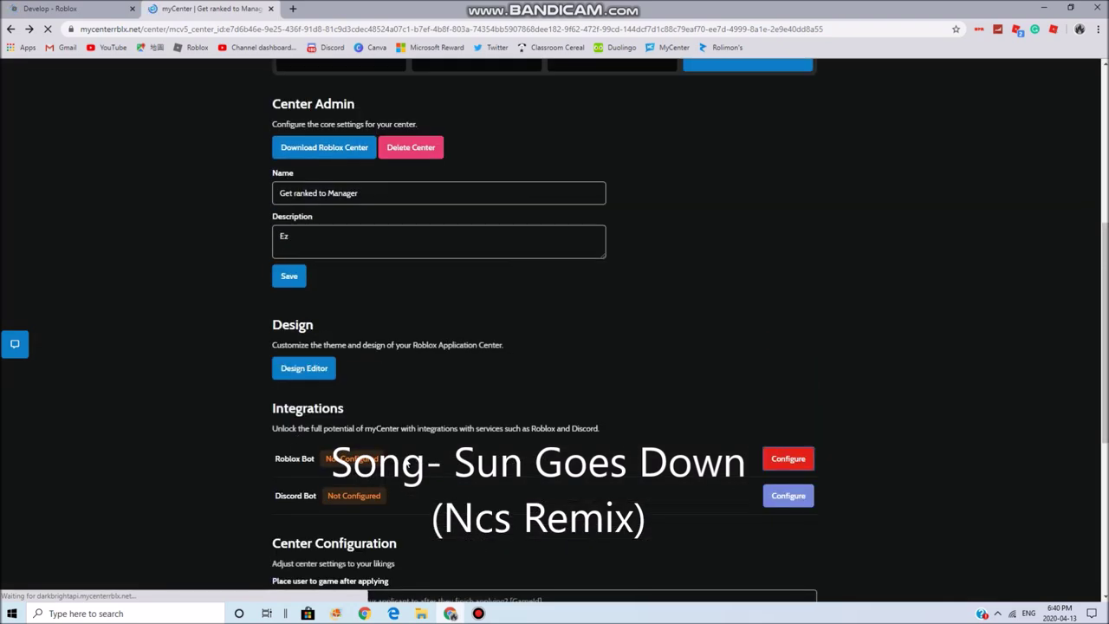
double_click(386, 459)
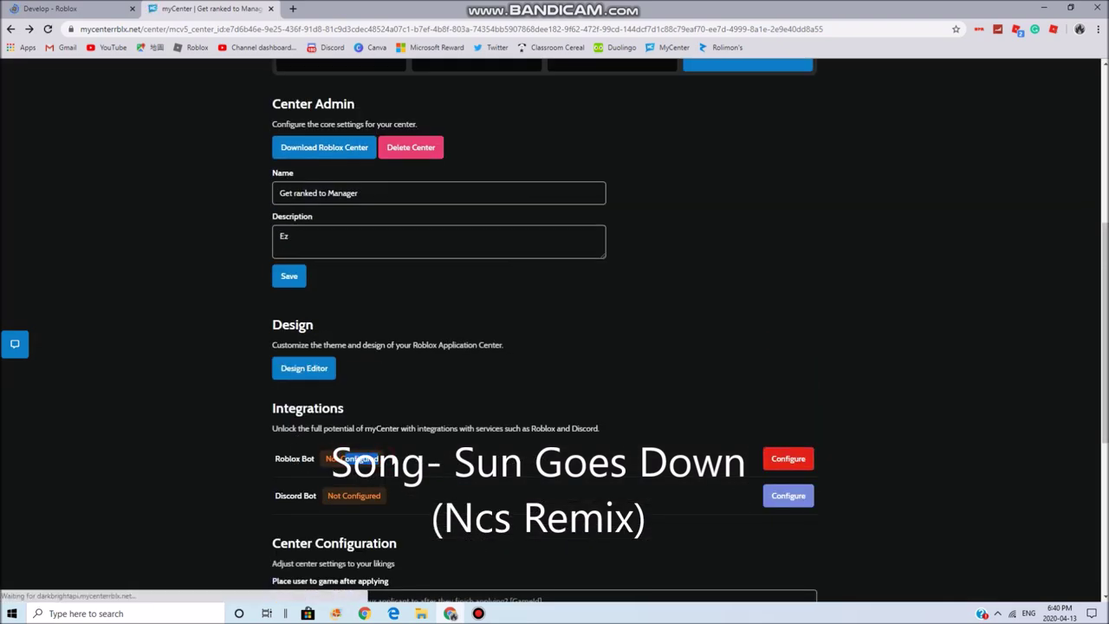
scroll(390, 266, down, 3)
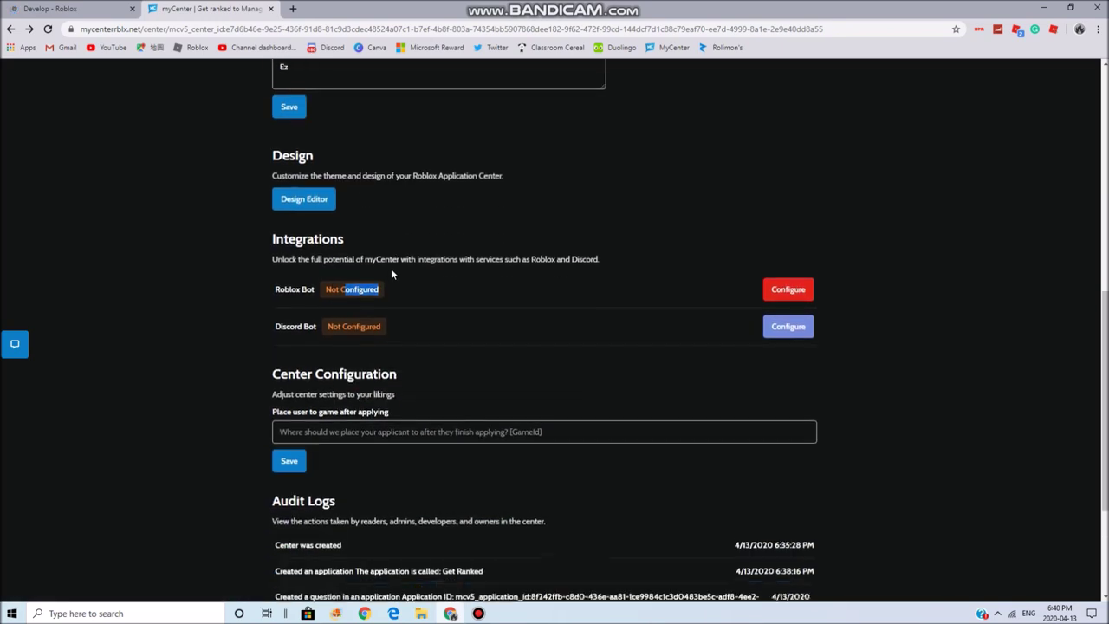
scroll(390, 269, up, 3)
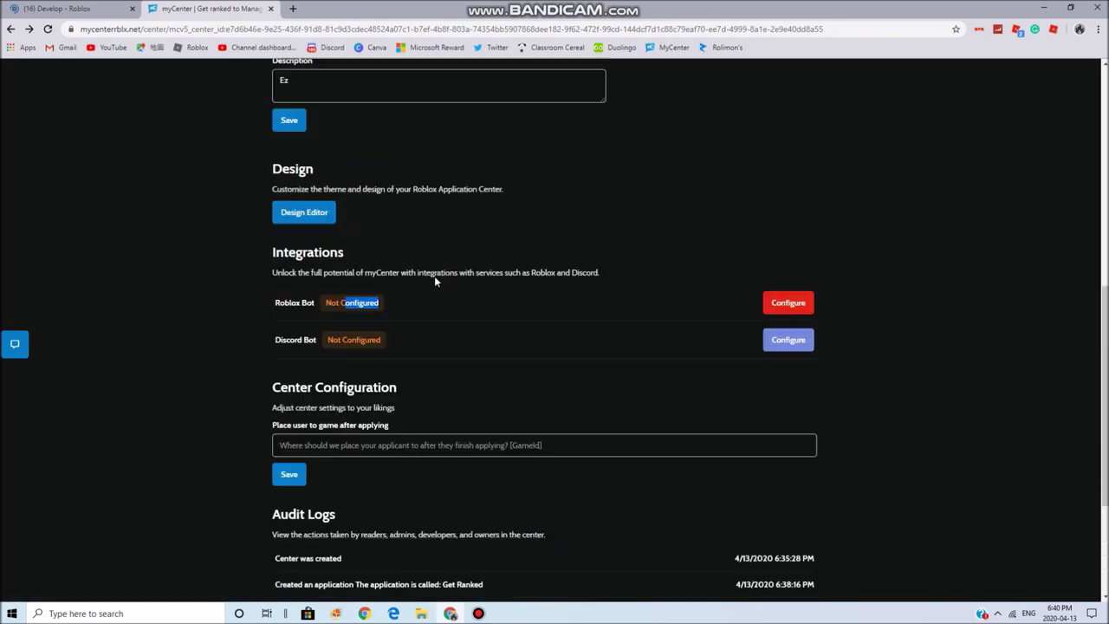
scroll(444, 298, down, 2)
scroll(445, 298, up, 2)
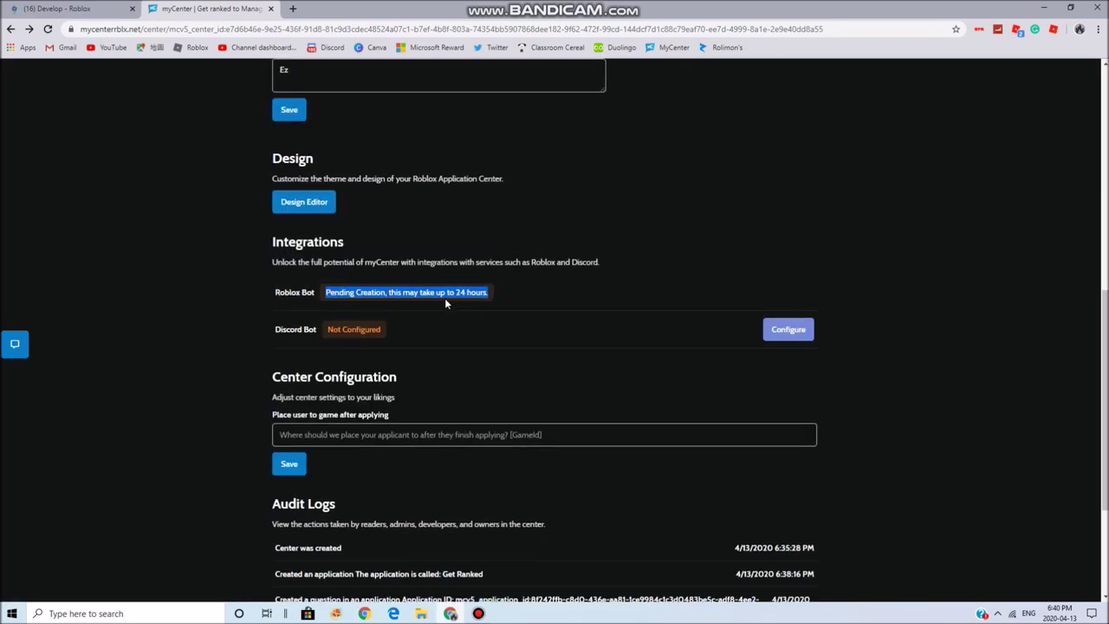
click(559, 405)
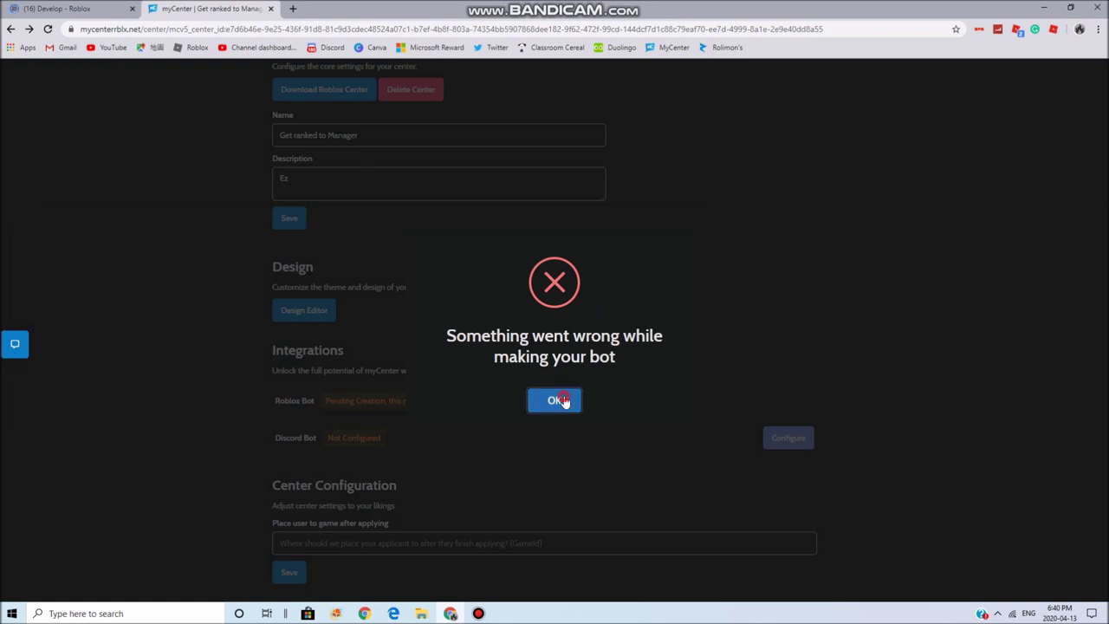
drag(489, 401, 340, 400)
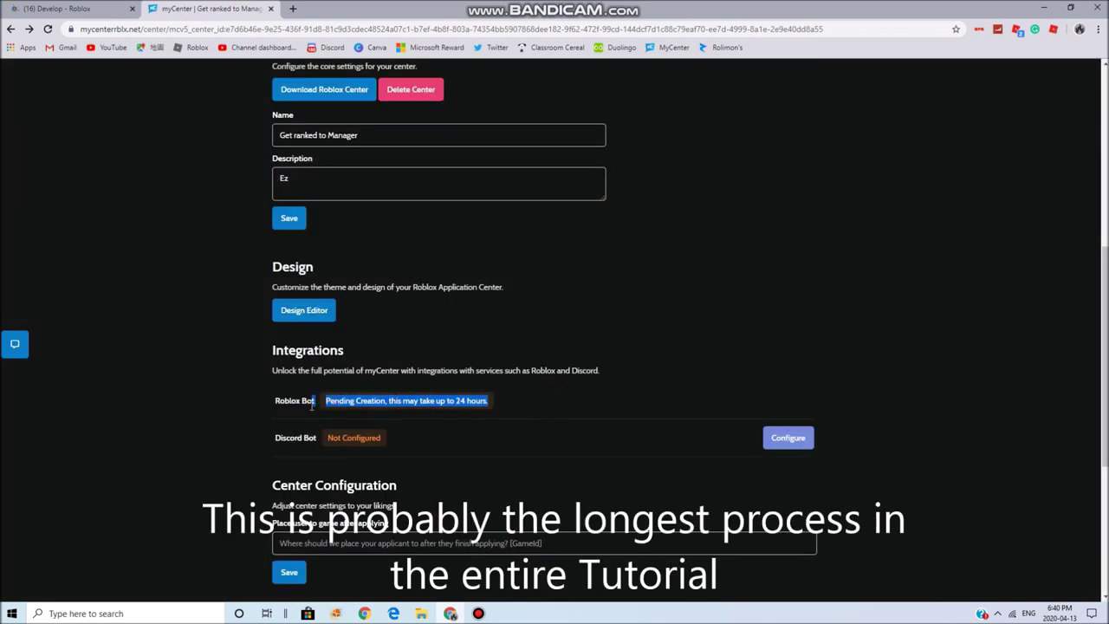
click(508, 392)
scroll(515, 373, up, 2)
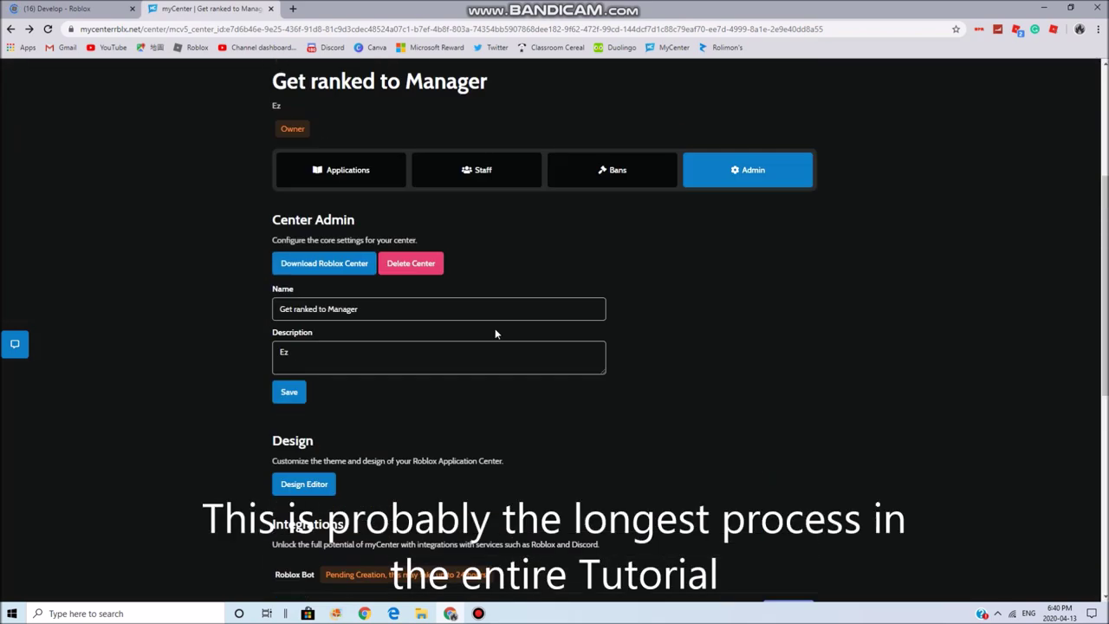
scroll(522, 365, down, 3)
Switch to Roblox, open the configuration of the "Get Ranked To Manager (Gamepass)" game, and set its privacy to Public.
click(6, 8)
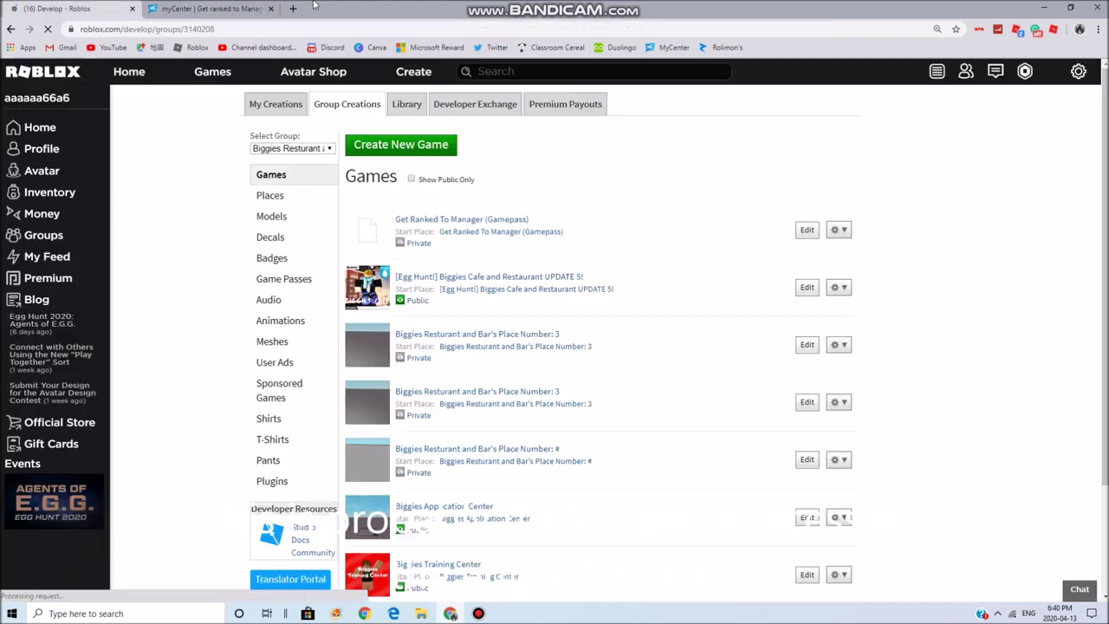
click(840, 232)
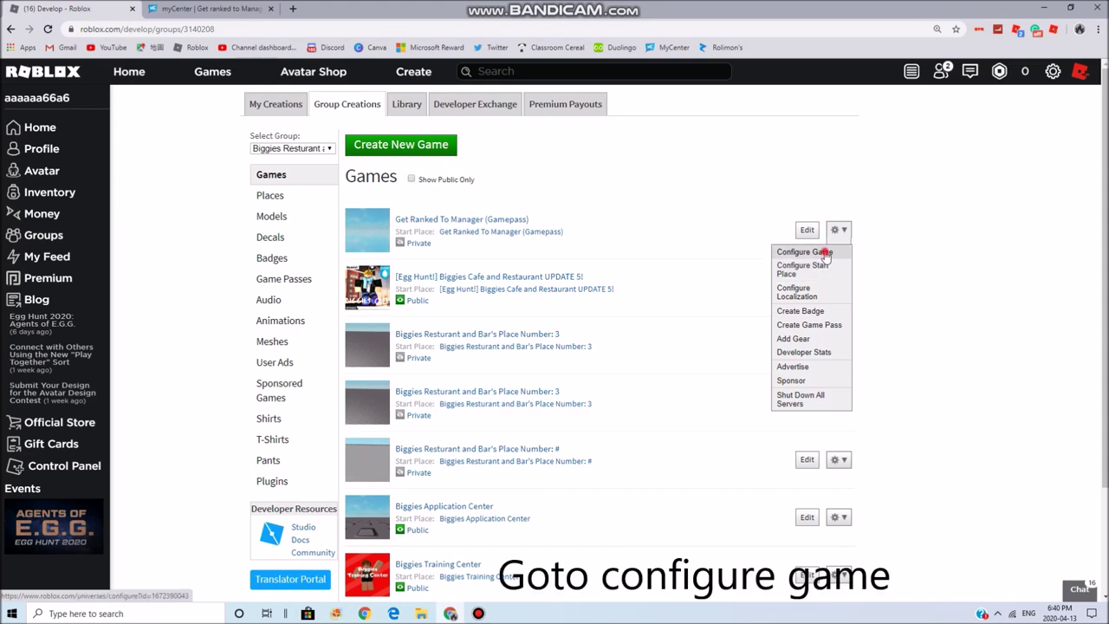
click(804, 251)
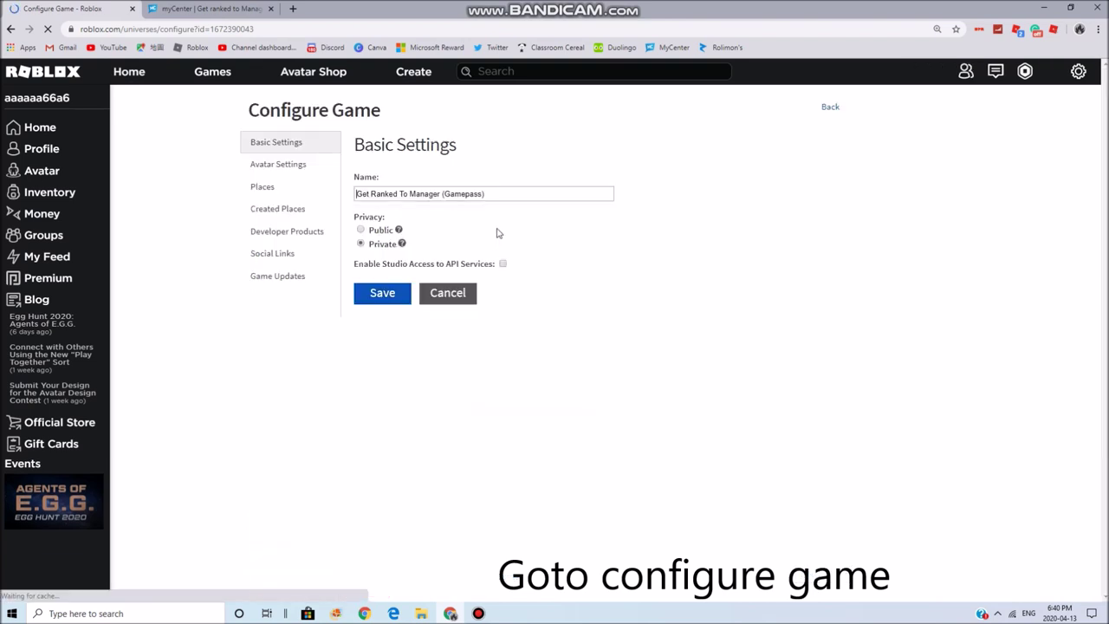
click(359, 231)
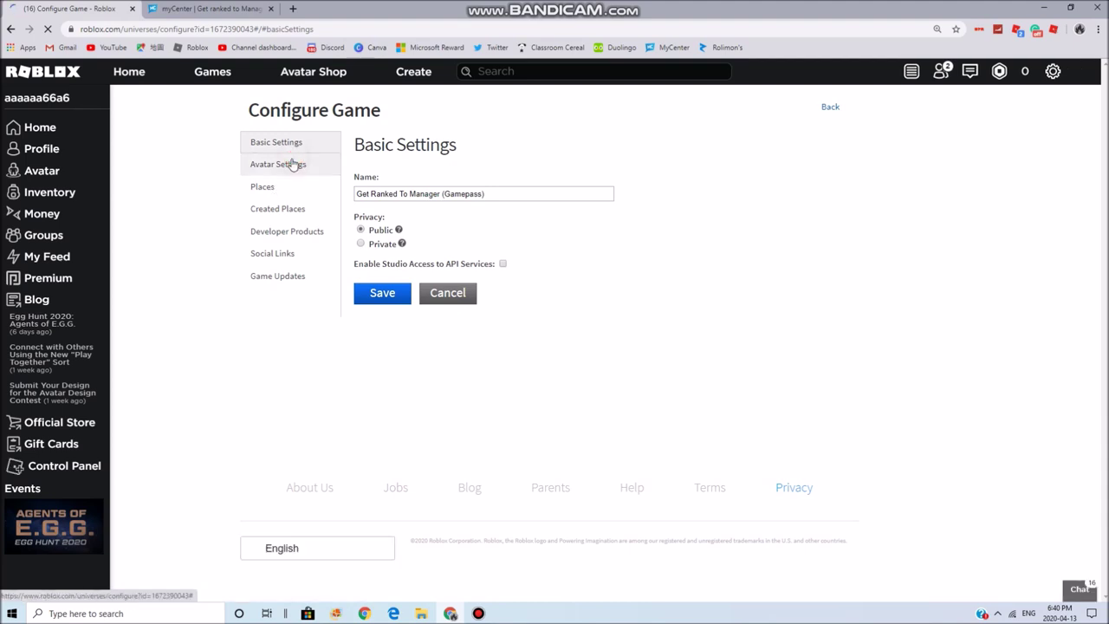
Look through the game's Avatar Settings, Places, Created Places, Developer Products, Social Links and Game Updates sections.
click(293, 164)
click(290, 190)
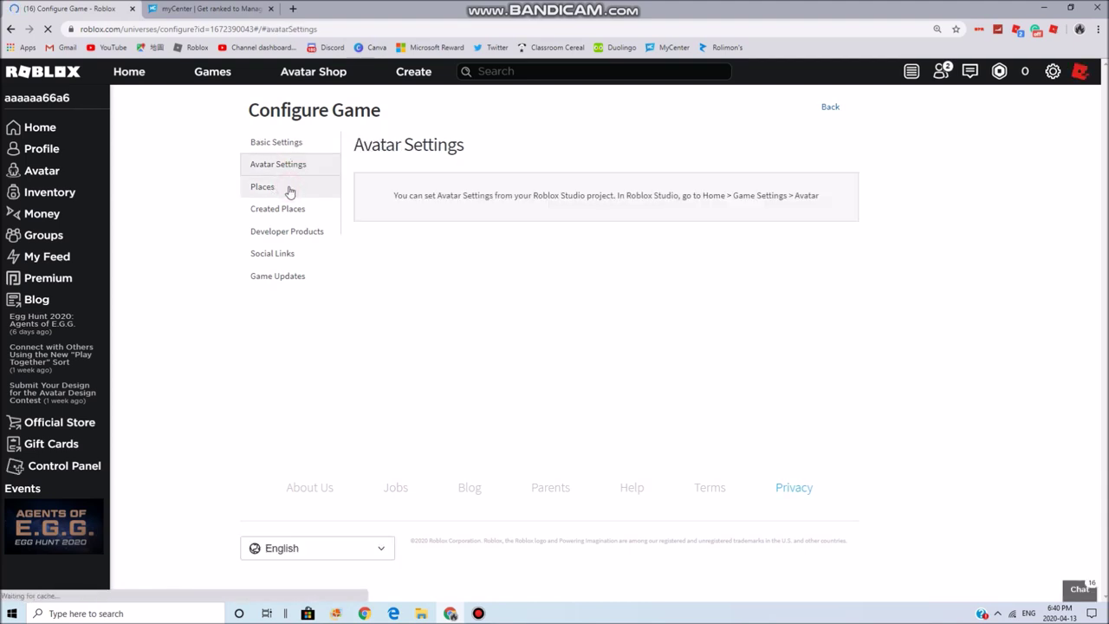
click(287, 209)
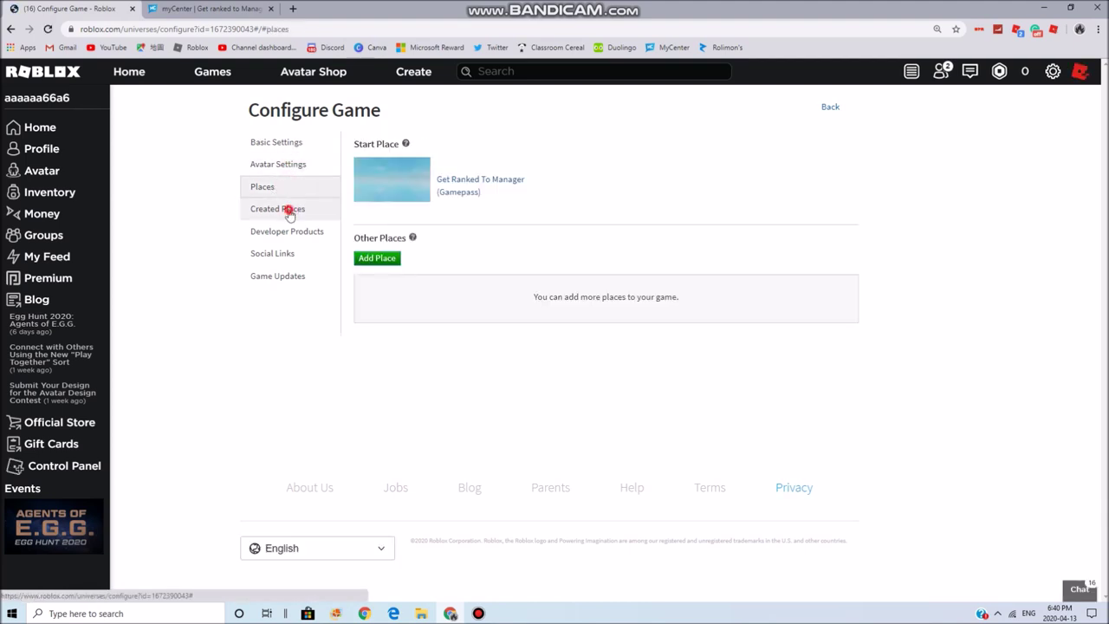
click(327, 234)
click(290, 254)
click(280, 279)
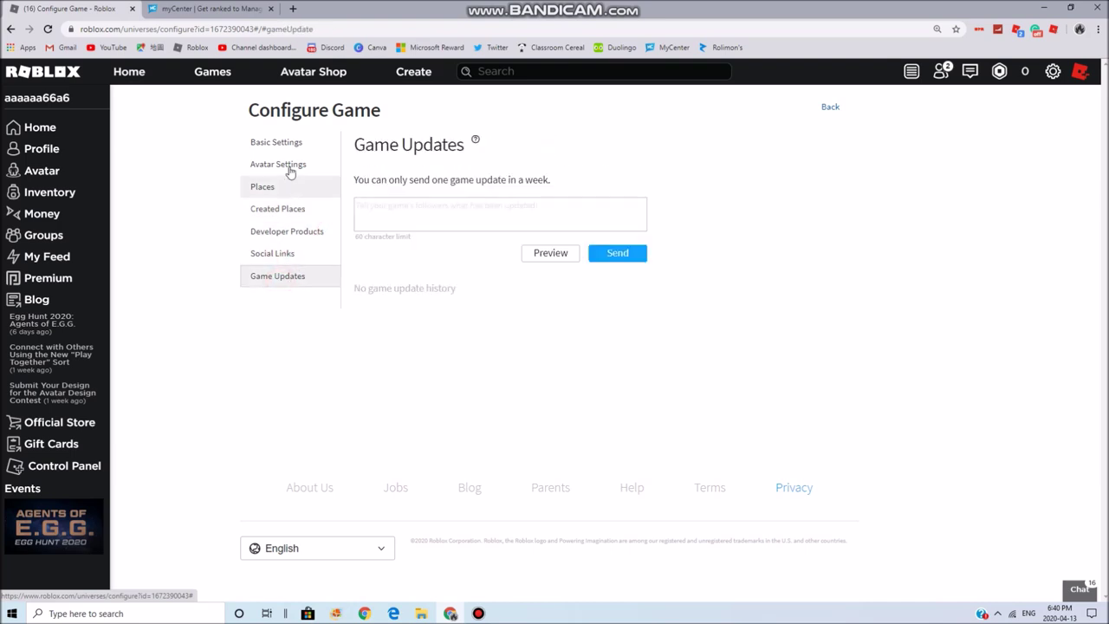
Save the game's Basic Settings and go back from the Configure Game page.
click(282, 141)
click(387, 284)
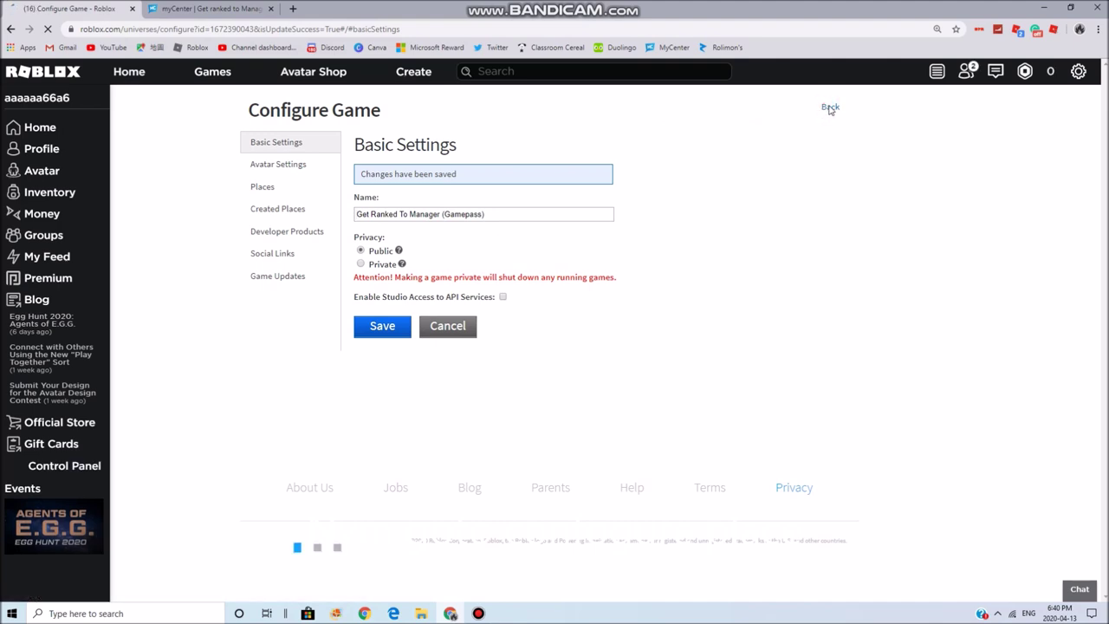
click(829, 108)
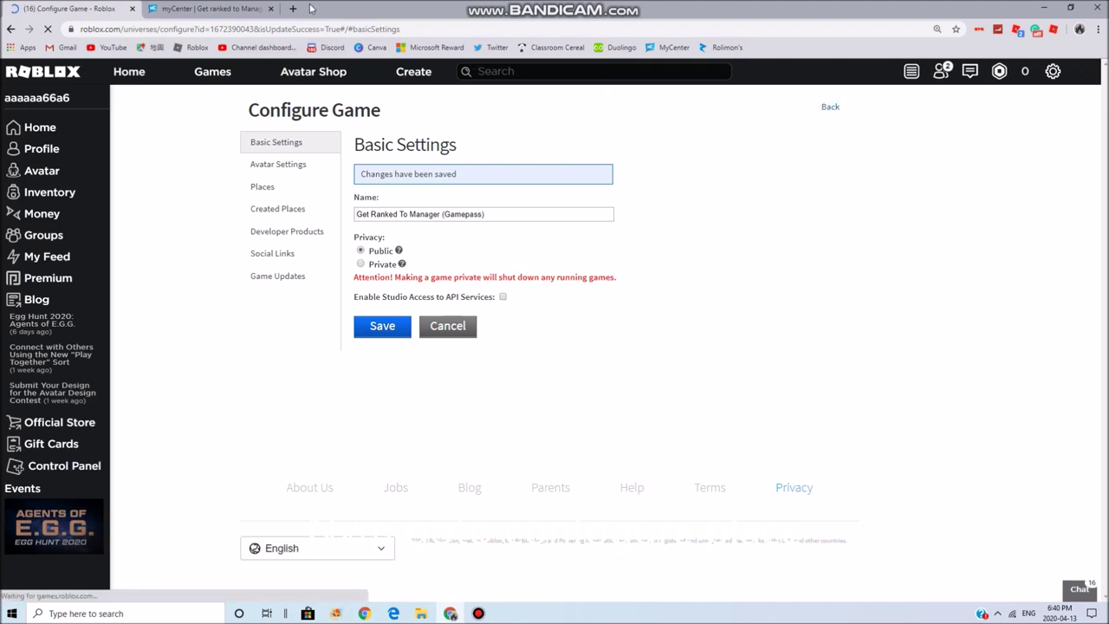
Switch to myCenter and show the applications of the "Get ranked to Manager" center.
click(244, 7)
scroll(528, 260, up, 10)
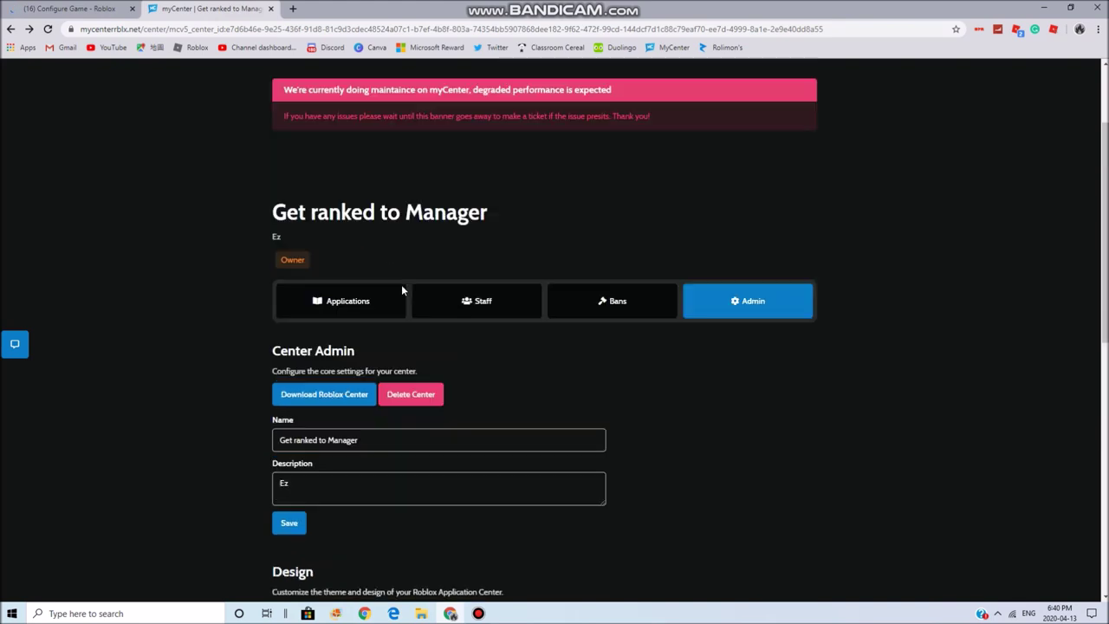
click(355, 341)
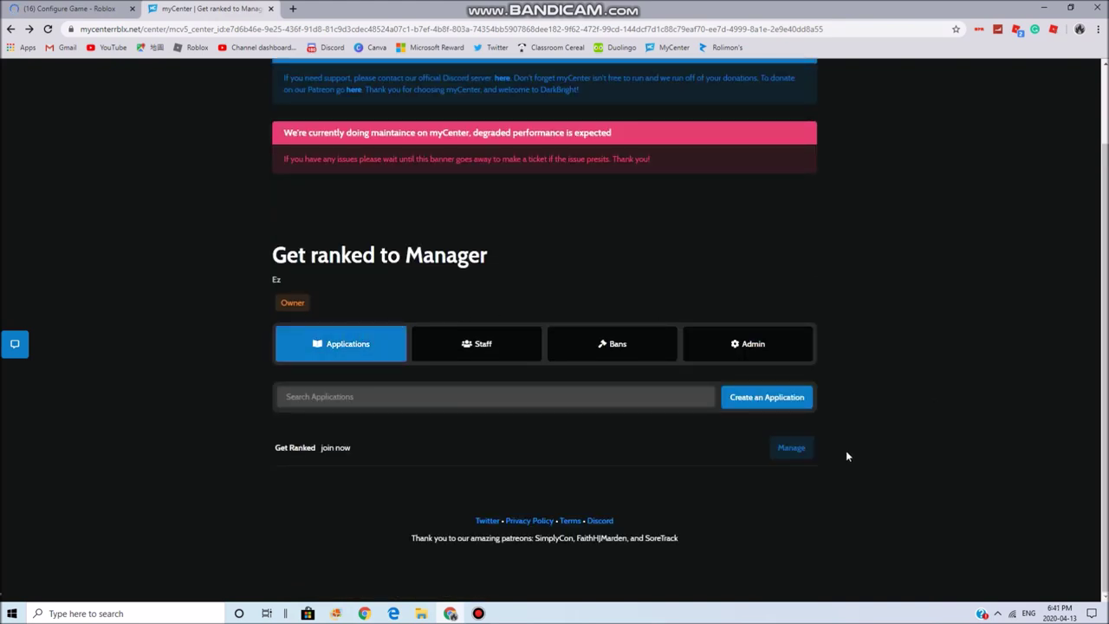
Look through the center's Staff, Bans and Applications sections and check the Roblox Bot integration status in the Admin section.
click(520, 343)
click(641, 375)
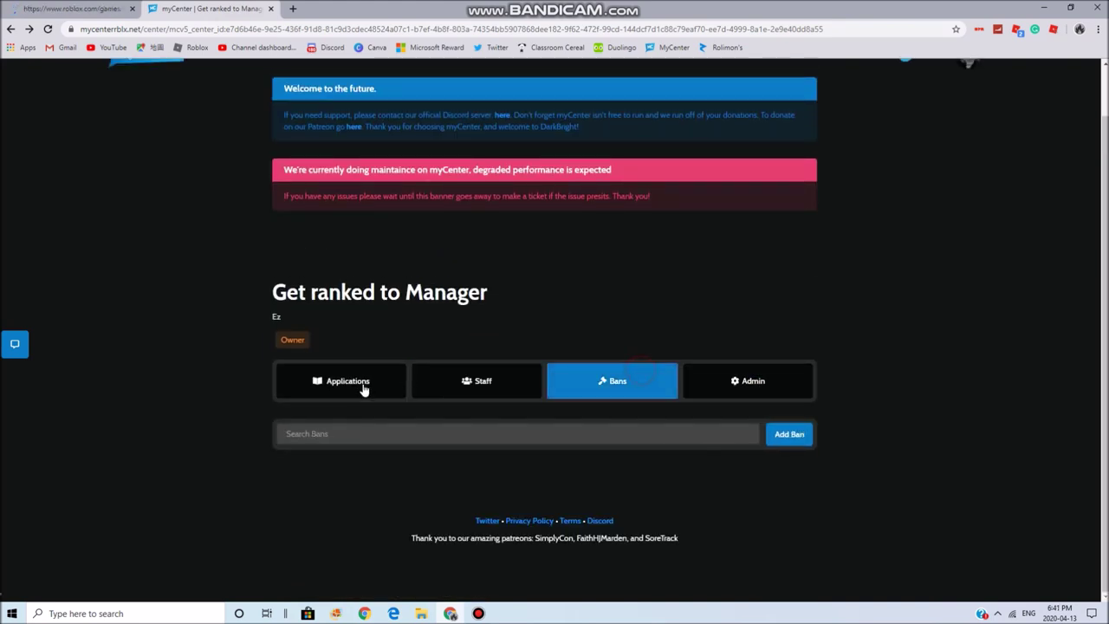
click(364, 388)
click(78, 9)
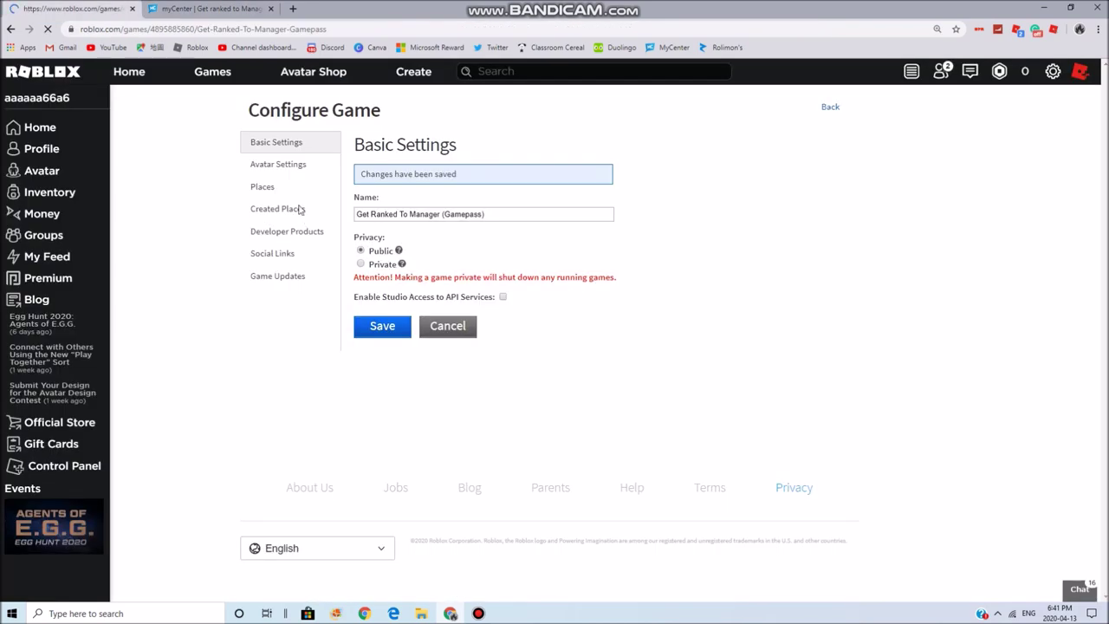
click(260, 8)
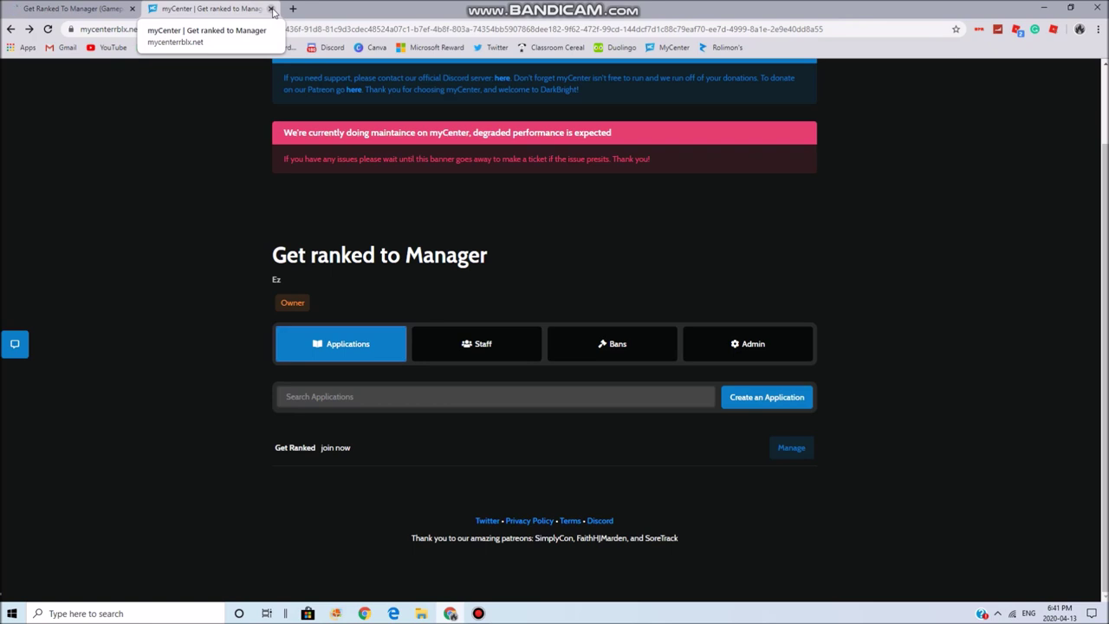
click(743, 346)
scroll(725, 494, down, 4)
drag(488, 516, 458, 516)
click(692, 457)
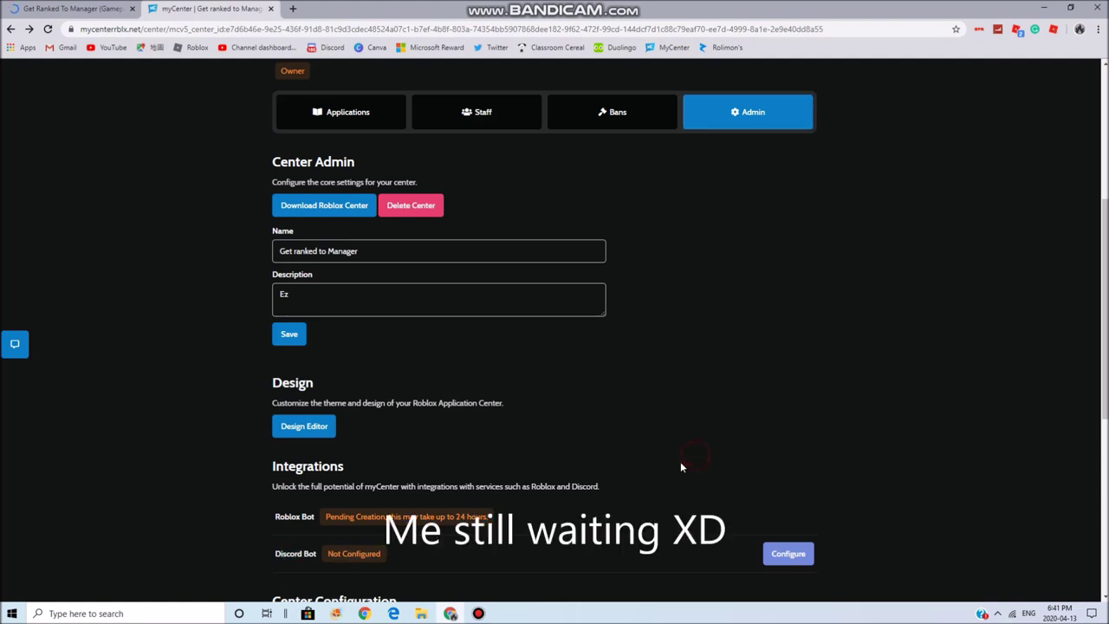
Switch to Roblox and open the place configuration of the "Get Ranked To Manager (Gamepass)" game.
click(73, 9)
key(alt+Left)
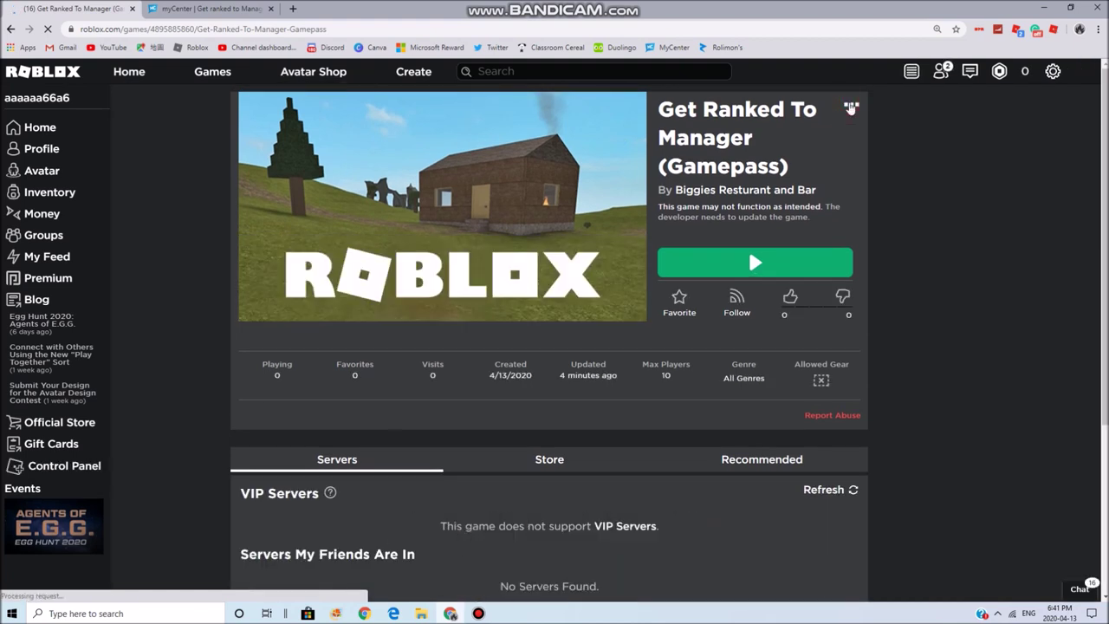
click(850, 105)
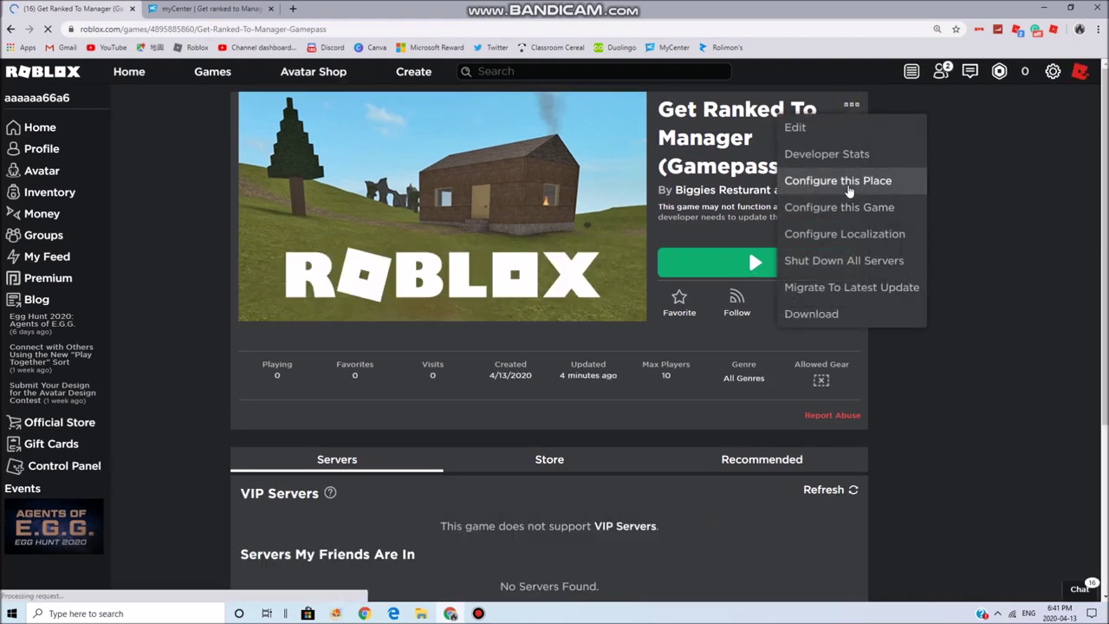
click(856, 218)
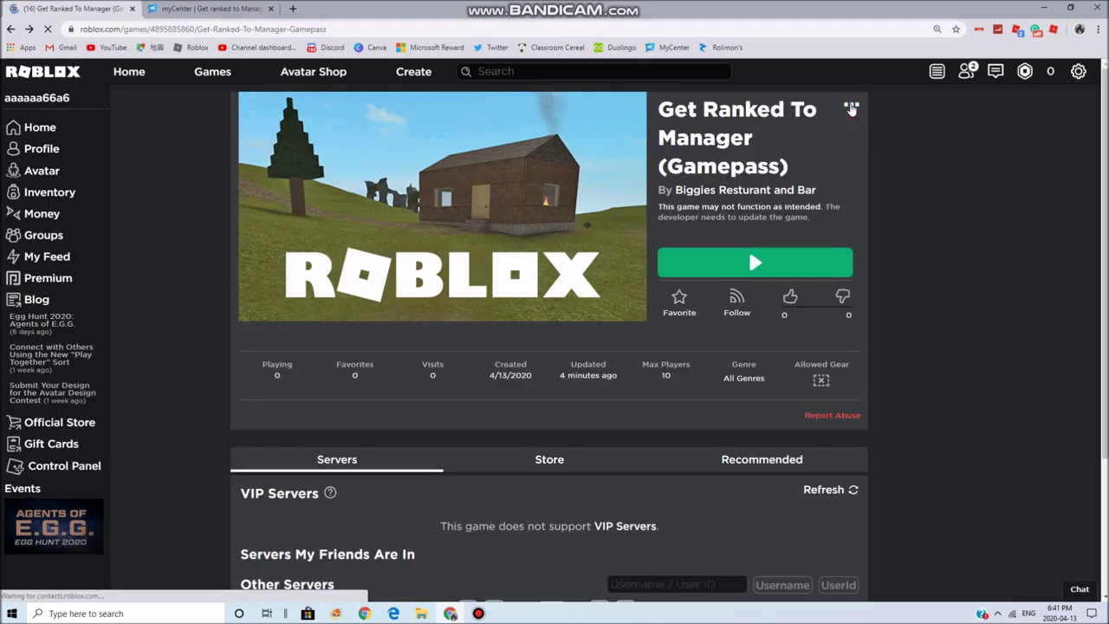
click(851, 108)
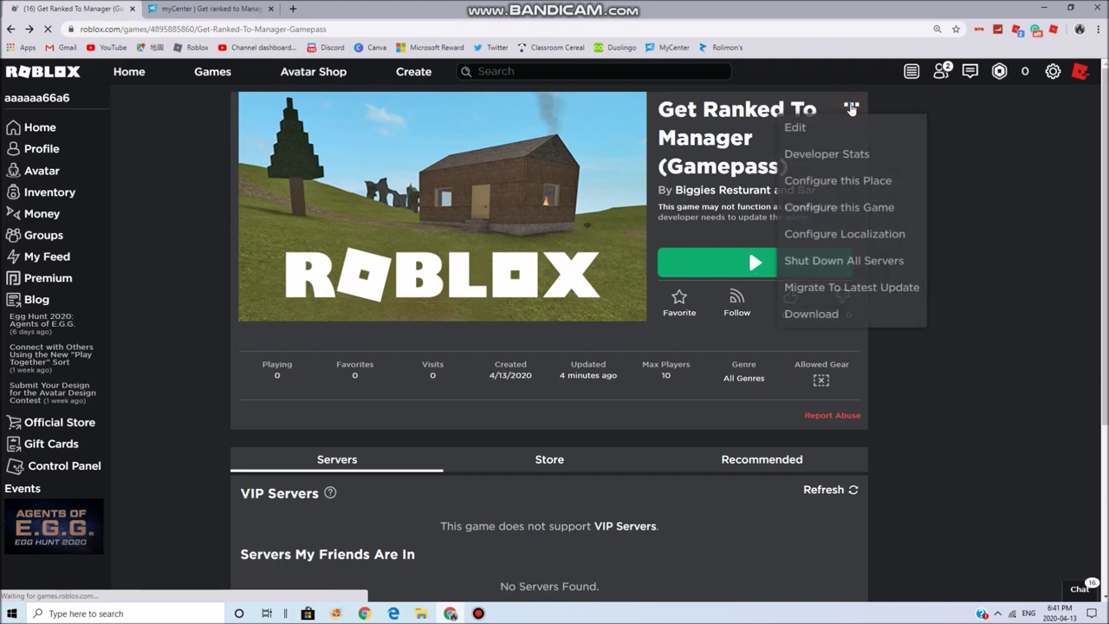
key(XF86AudioRaiseVolume)
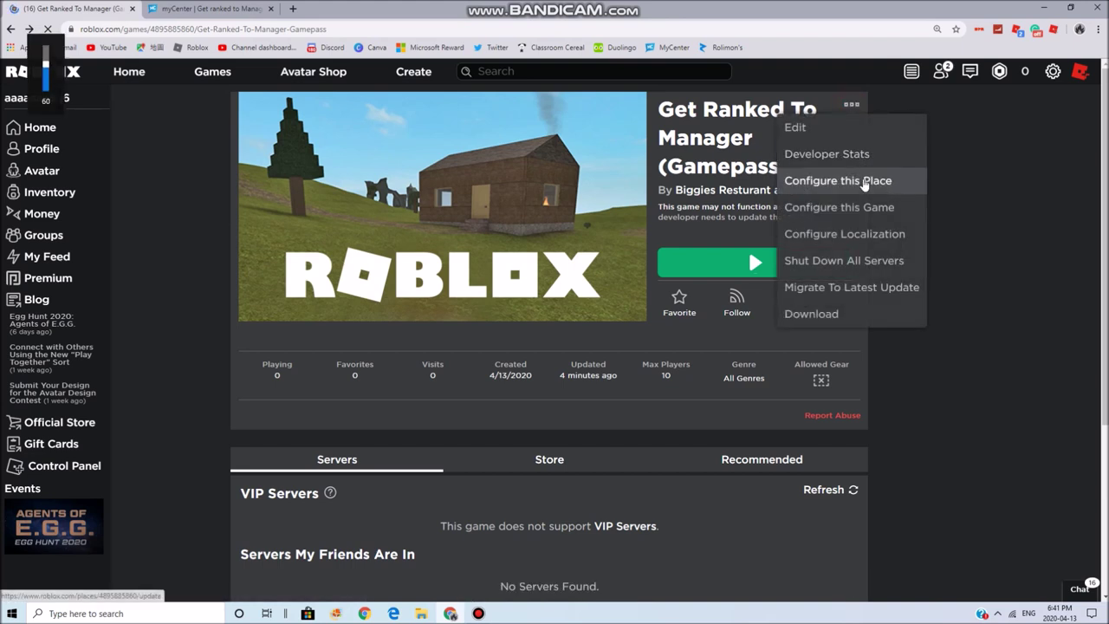
click(864, 180)
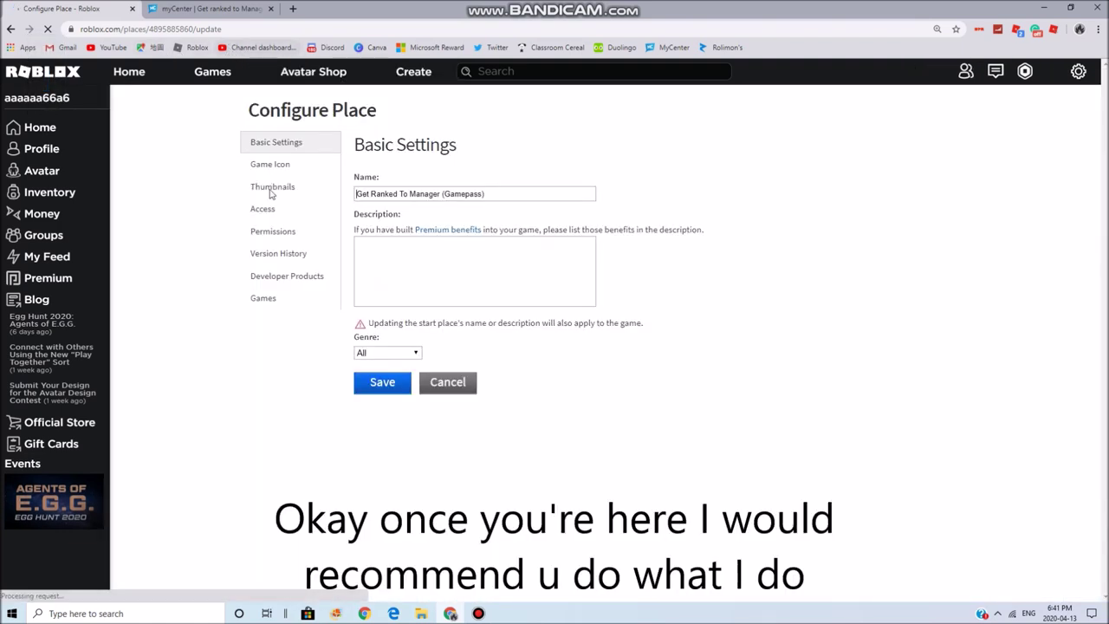
Enter "This process is automatic." as the place's description in Basic Settings.
click(401, 242)
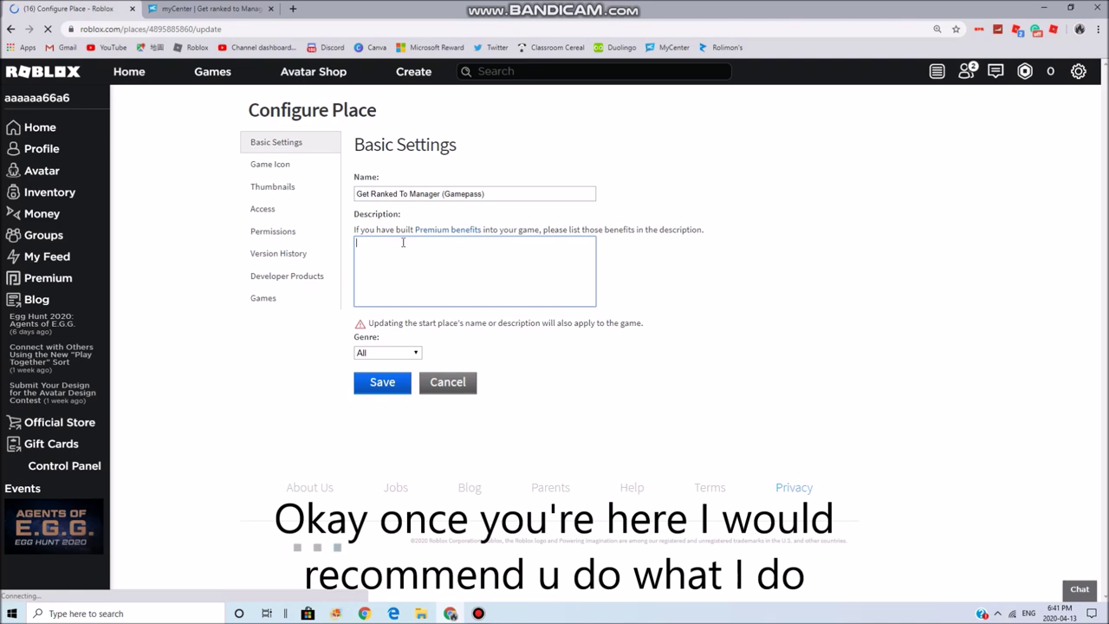
text(T)
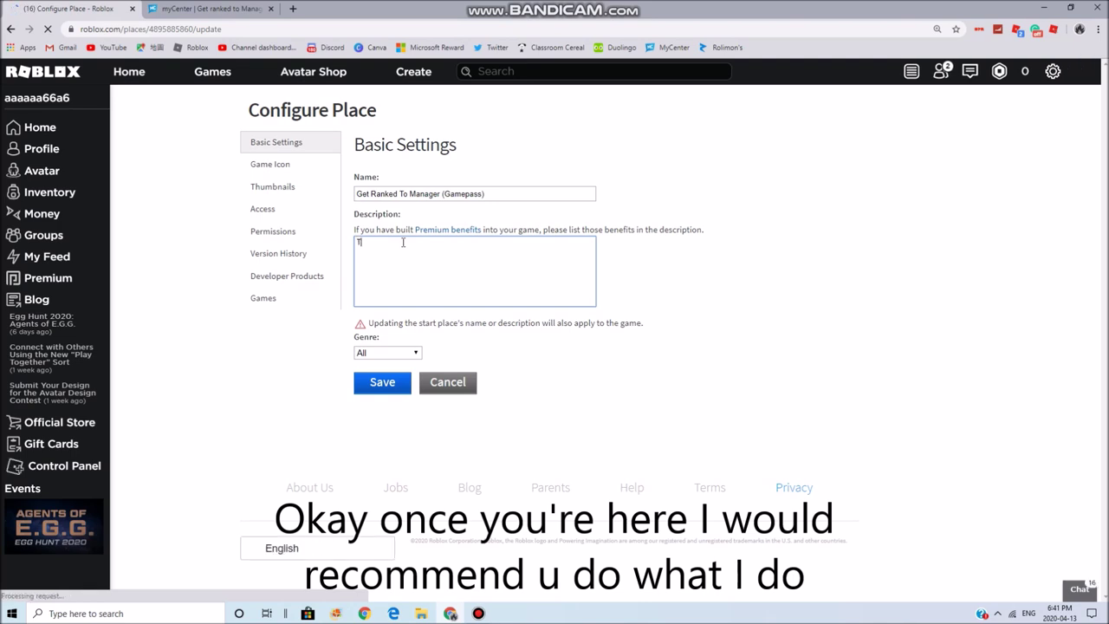
text(his rocess is automati)
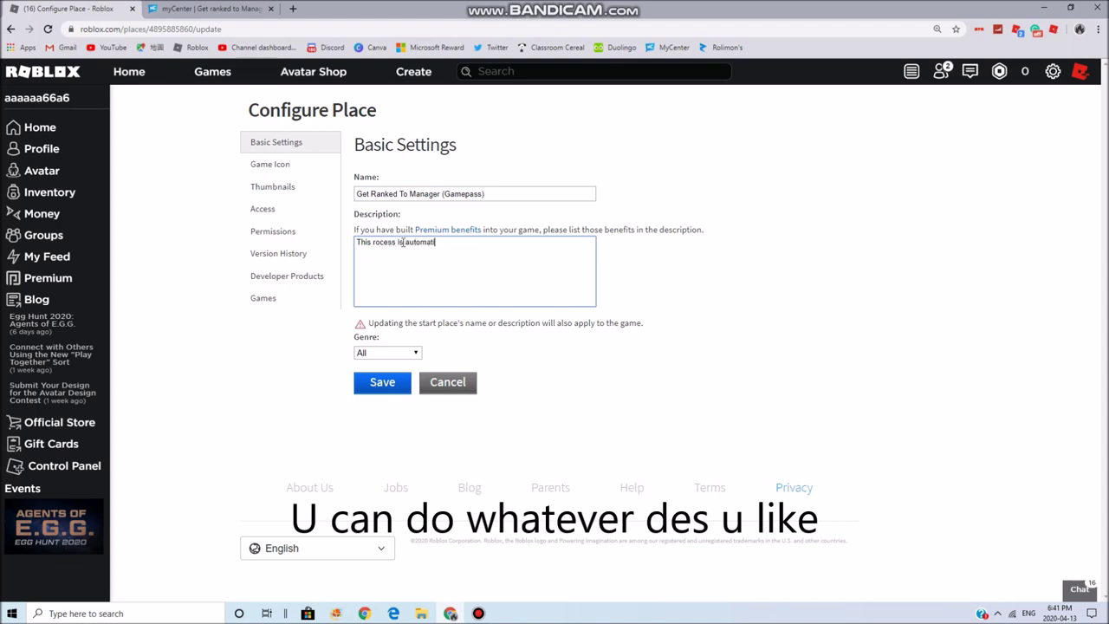
text(do)
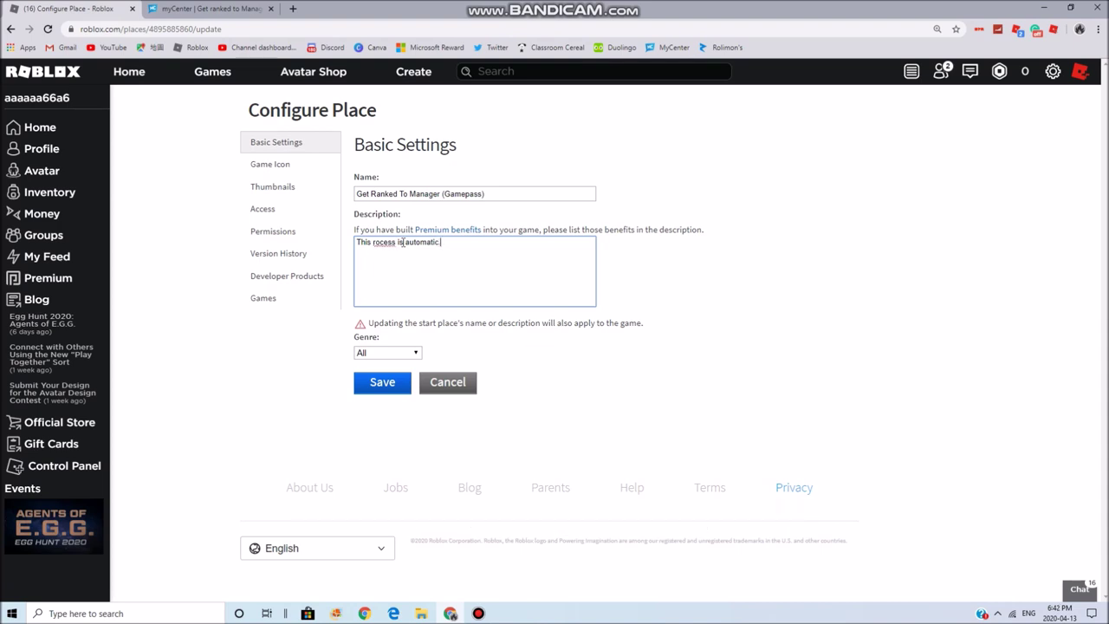
click(373, 241)
text(p)
click(475, 241)
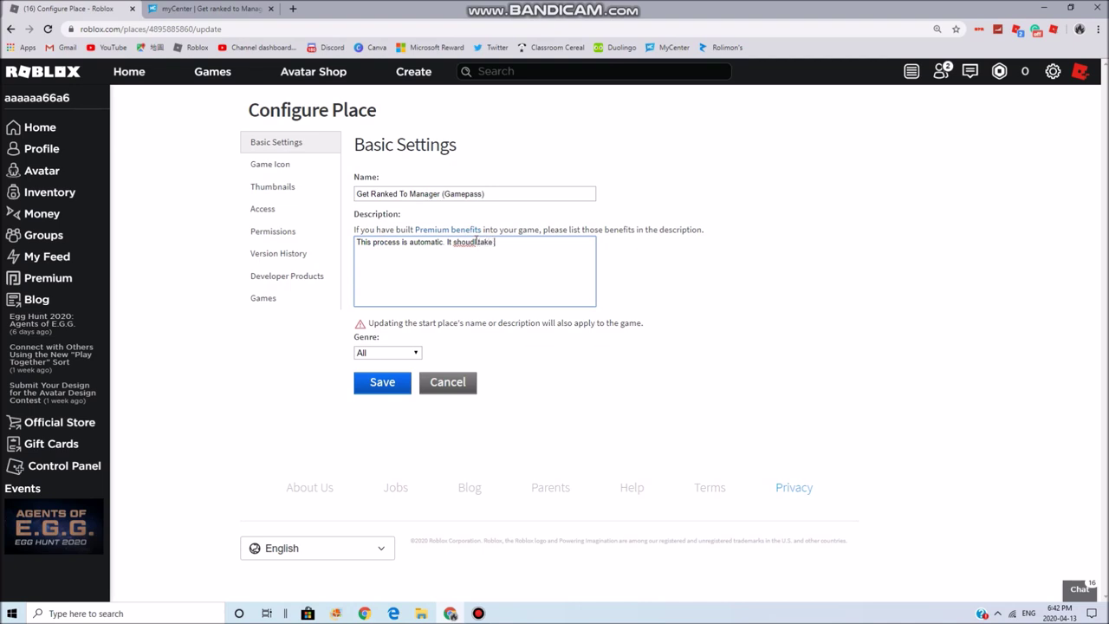
Add "It should take u less than 1min" to the end of the place's description.
text(It shoud take u less than 1min)
click(472, 242)
key(BackSpace)
key(Right)
text(d)
click(538, 242)
click(566, 241)
Open the place's Access settings and turn Allow VIP Servers on and off again.
click(277, 163)
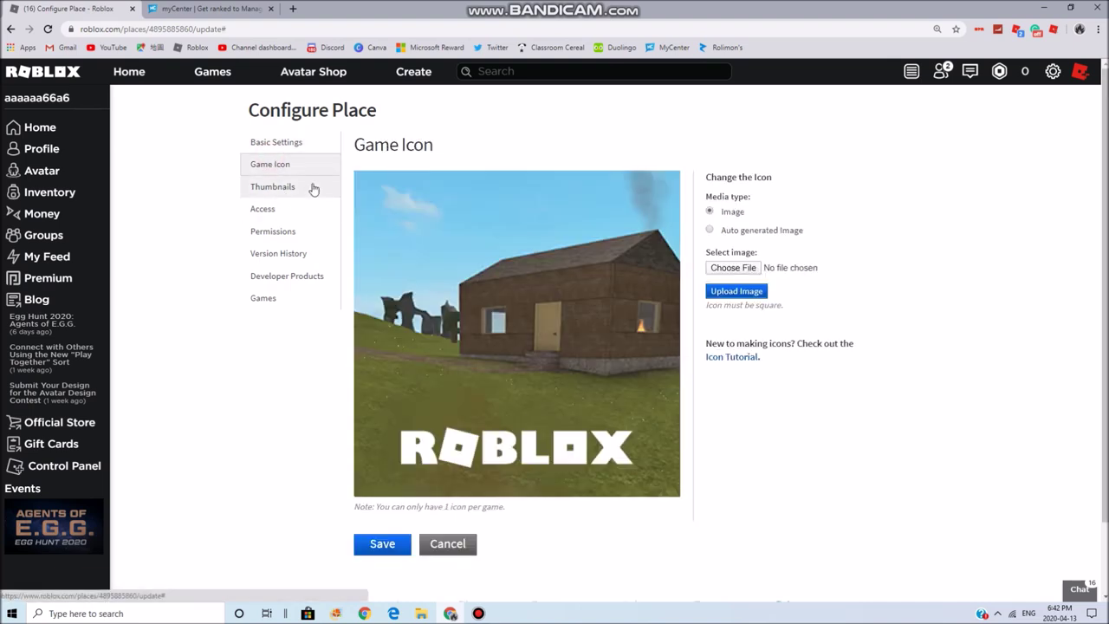
click(312, 189)
click(285, 211)
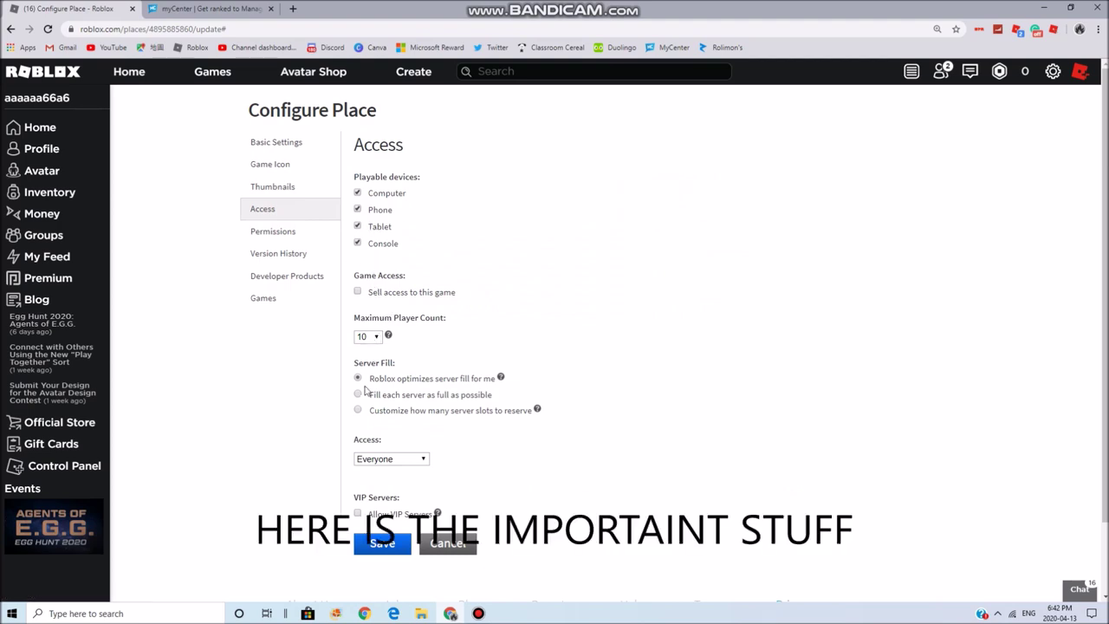
click(357, 514)
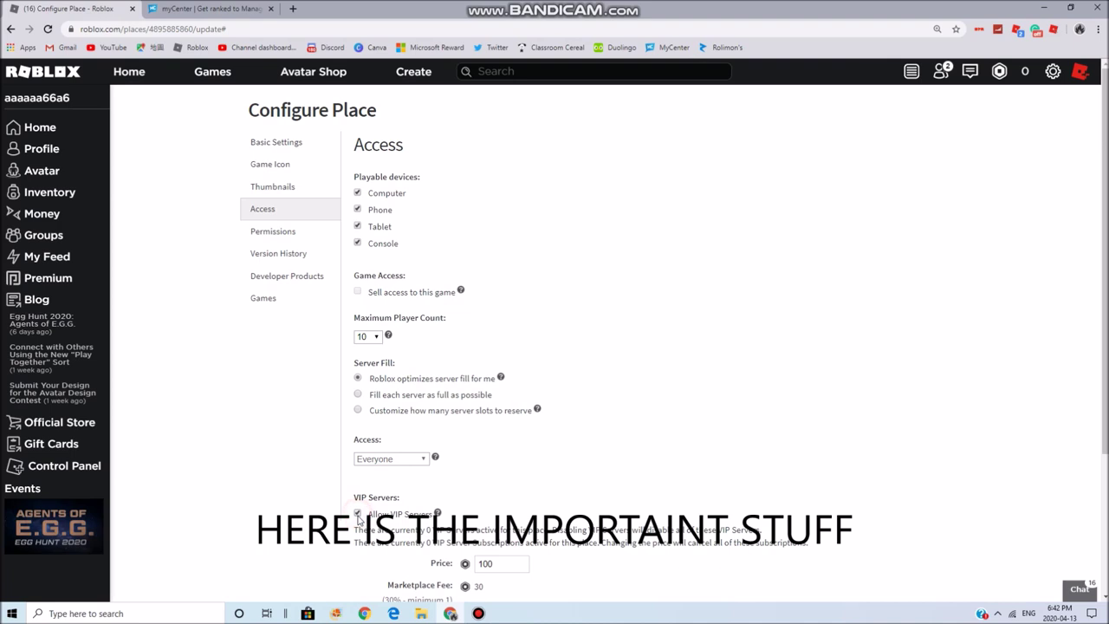
click(358, 514)
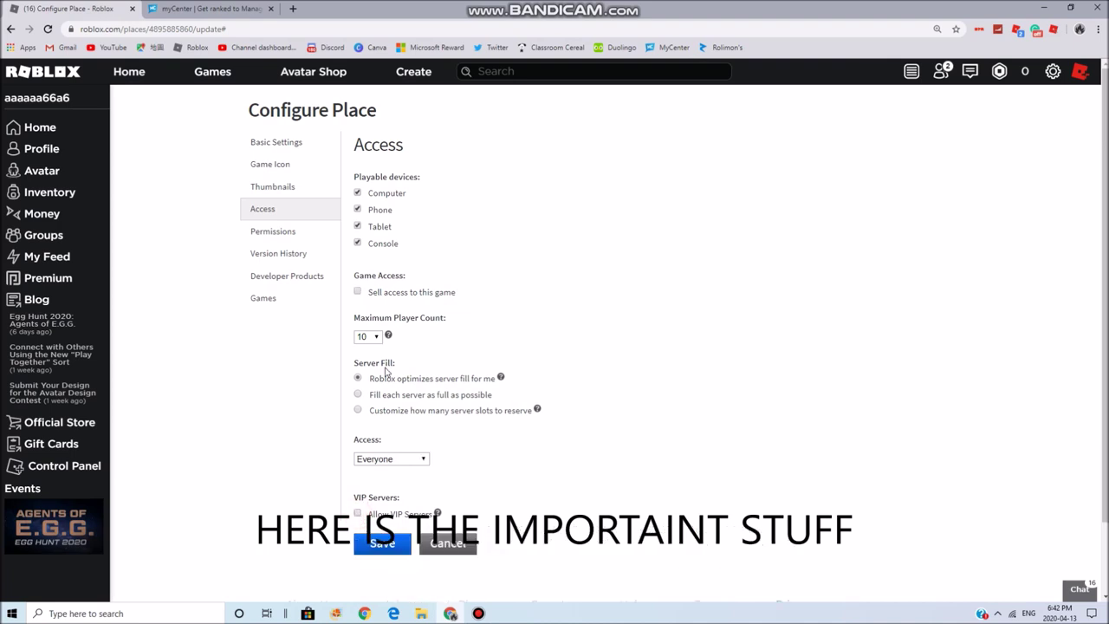
Enable selling access to this game and set its price to 100 Robux per purchase.
click(358, 292)
drag(718, 314, 507, 317)
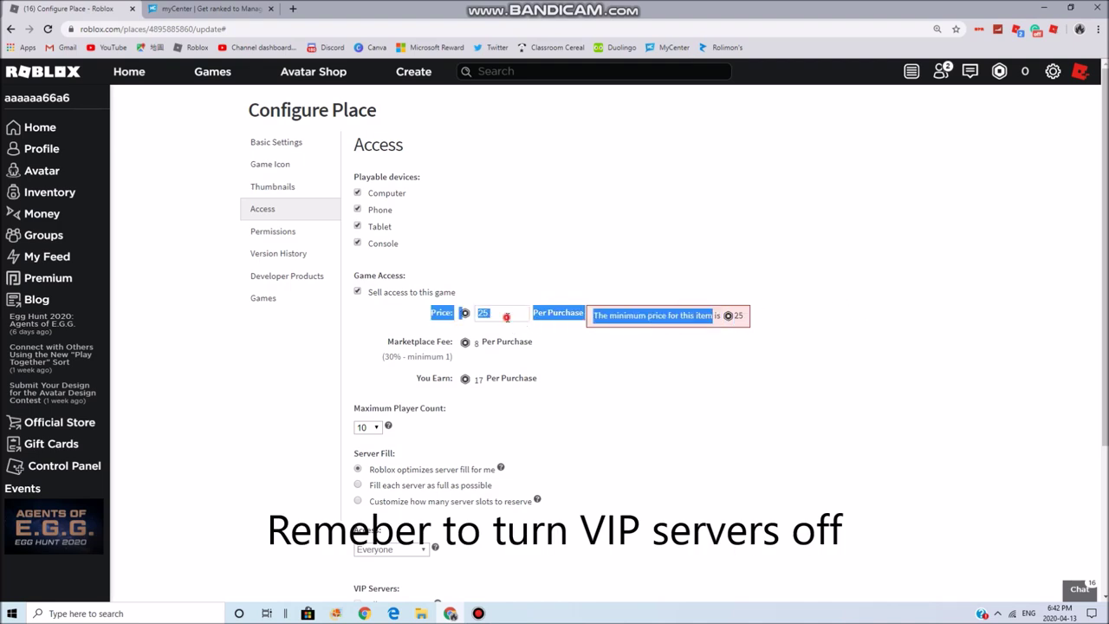
click(507, 317)
double_click(489, 309)
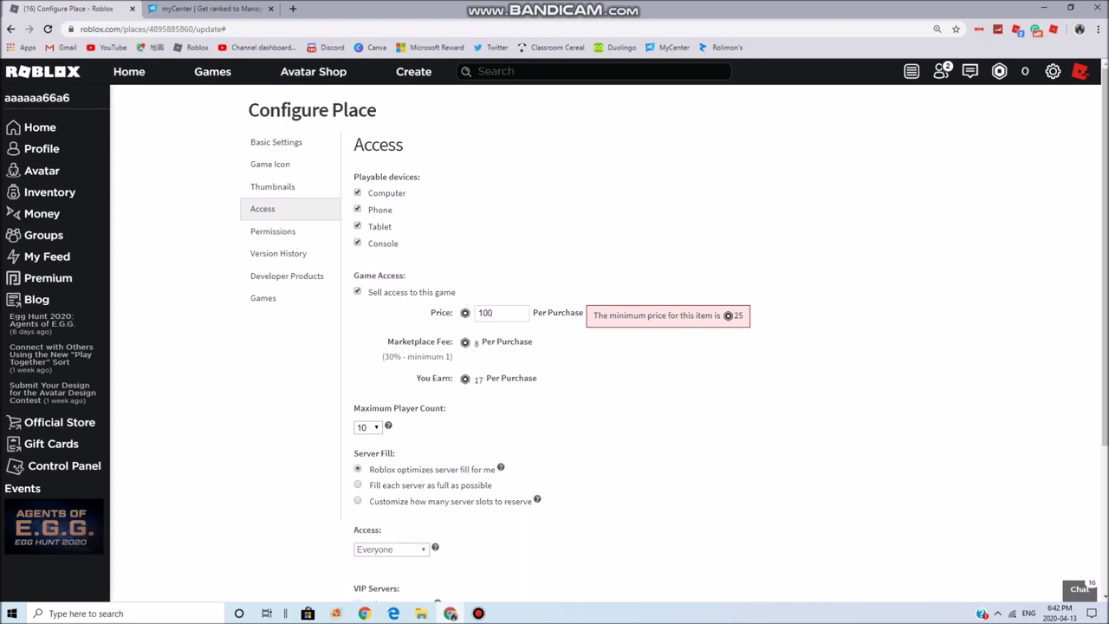
click(586, 397)
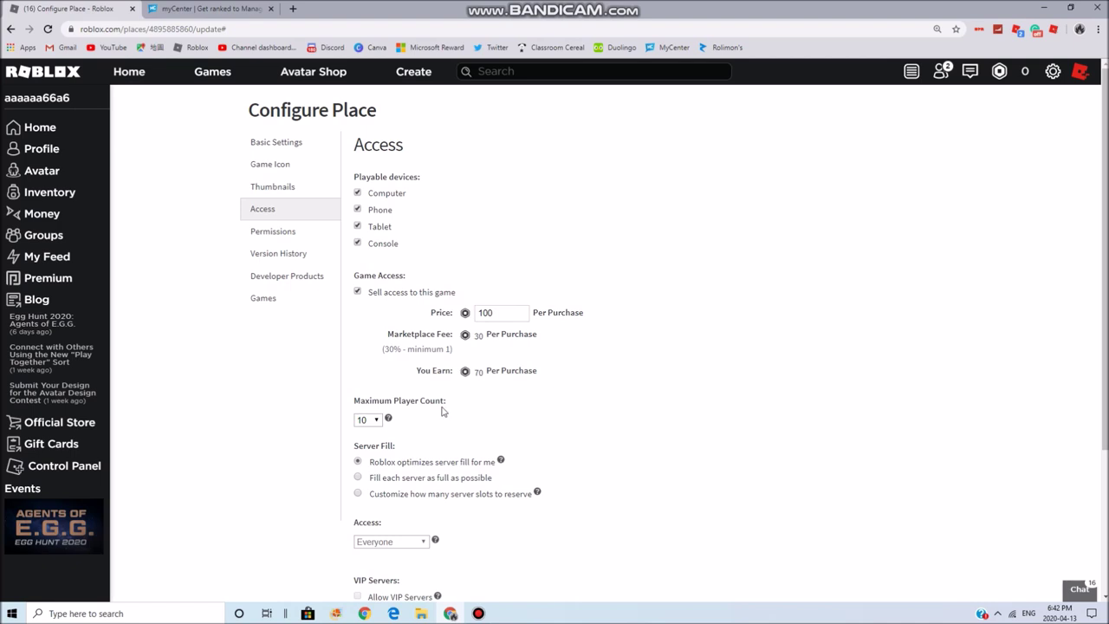
Set the maximum player count to 1 and the server fill to "Roblox optimizes server fill for me".
click(360, 420)
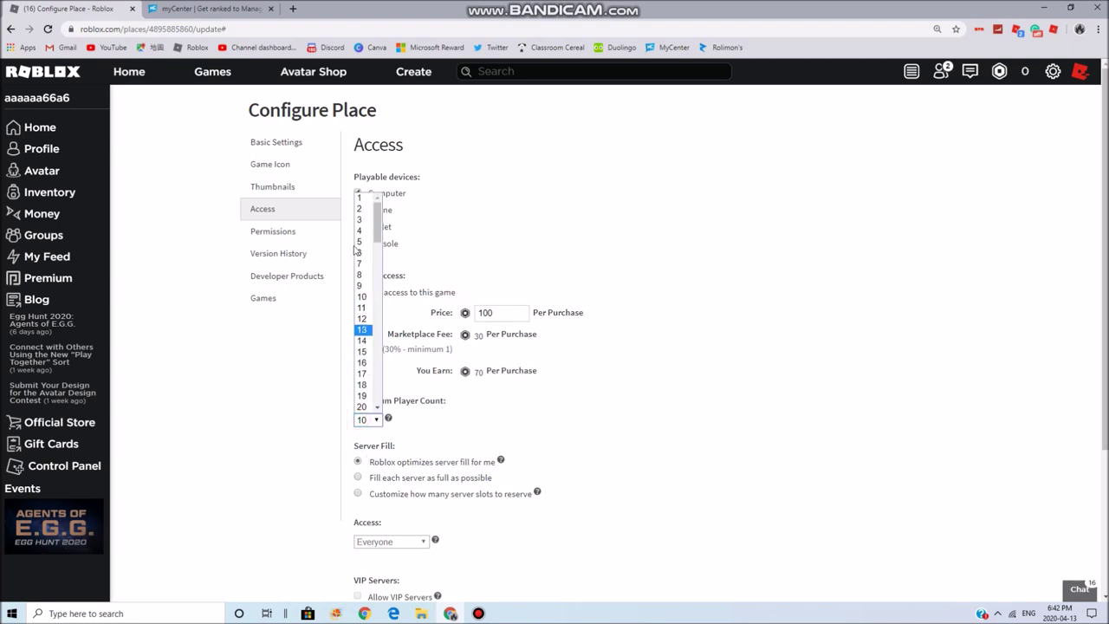
click(360, 198)
scroll(551, 448, down, 2)
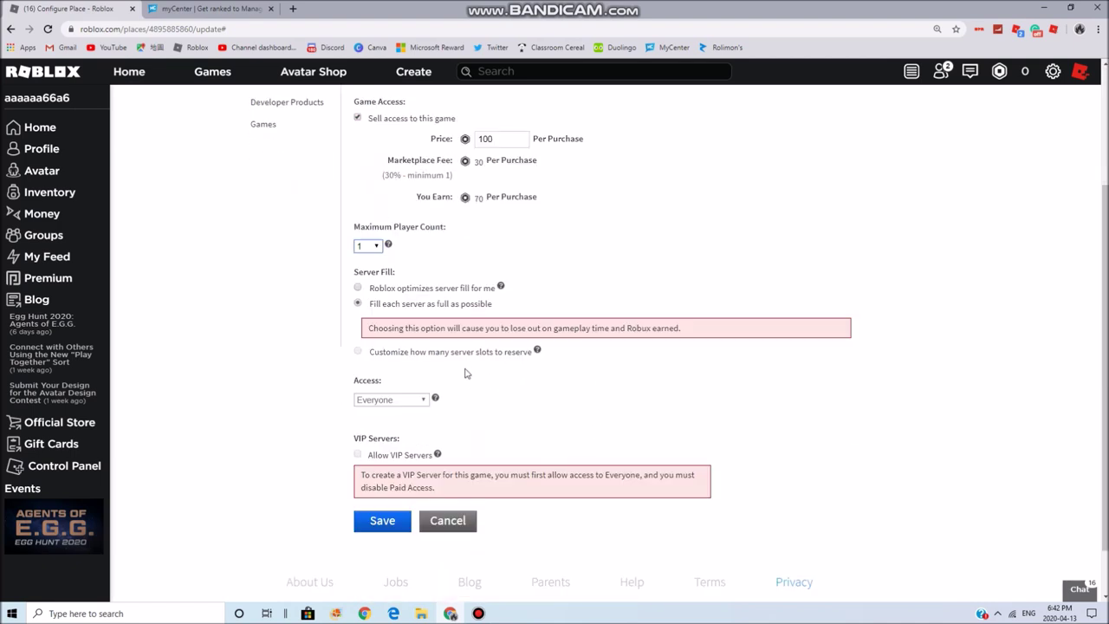
click(360, 290)
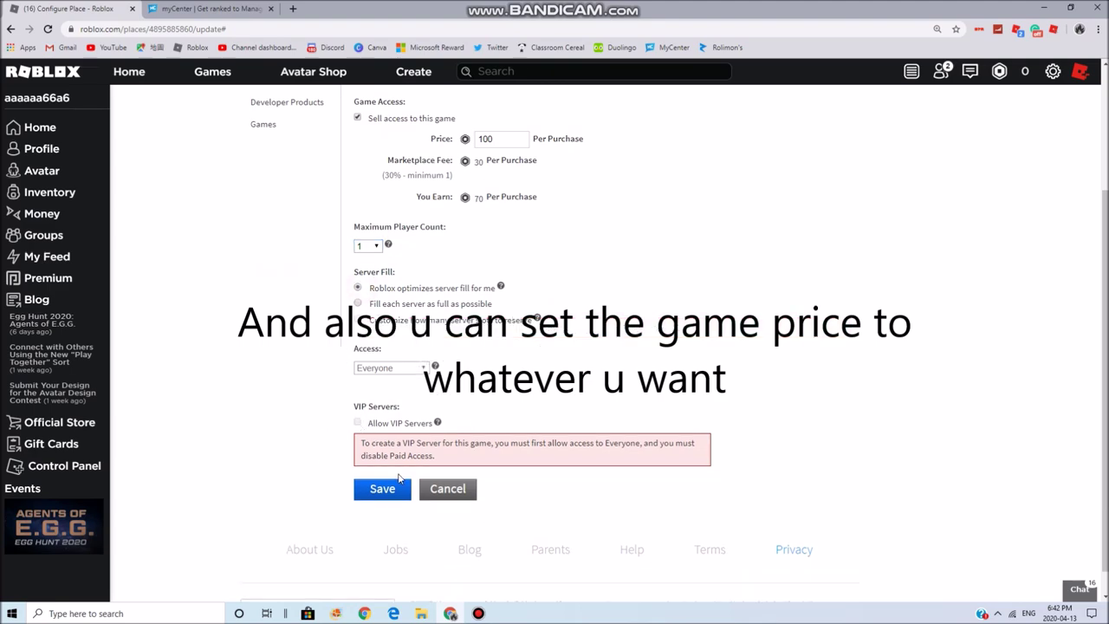
scroll(439, 407, up, 2)
scroll(418, 292, down, 2)
scroll(398, 194, up, 1)
drag(419, 176, 495, 174)
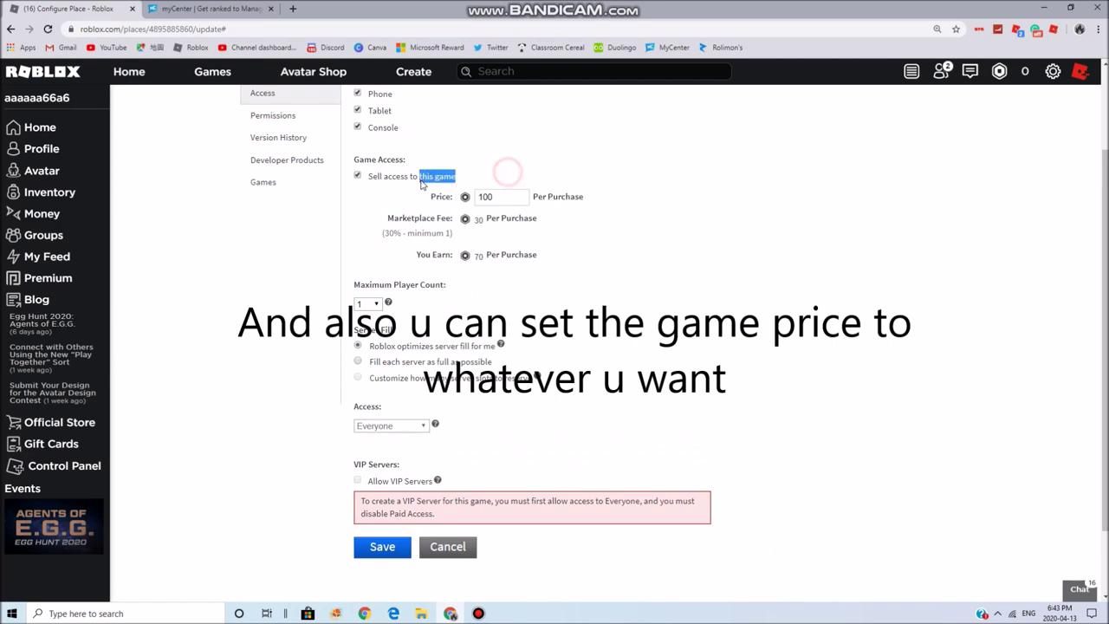
click(460, 480)
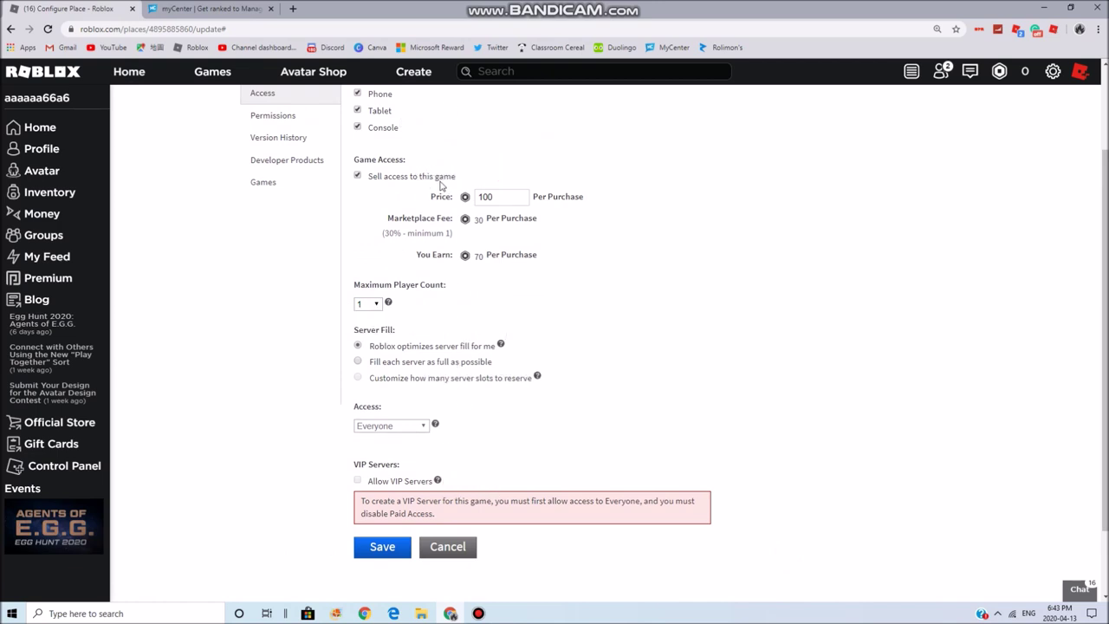
Look through the place's Permissions, Version History, Developer Products and Games sections, and save the place configuration.
click(294, 116)
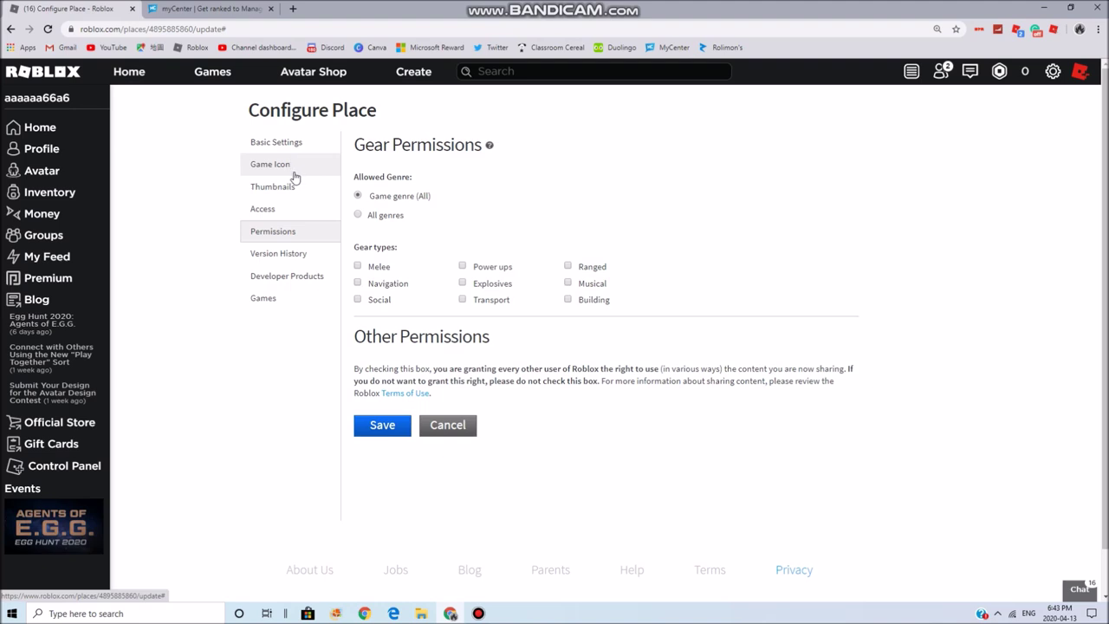
click(310, 256)
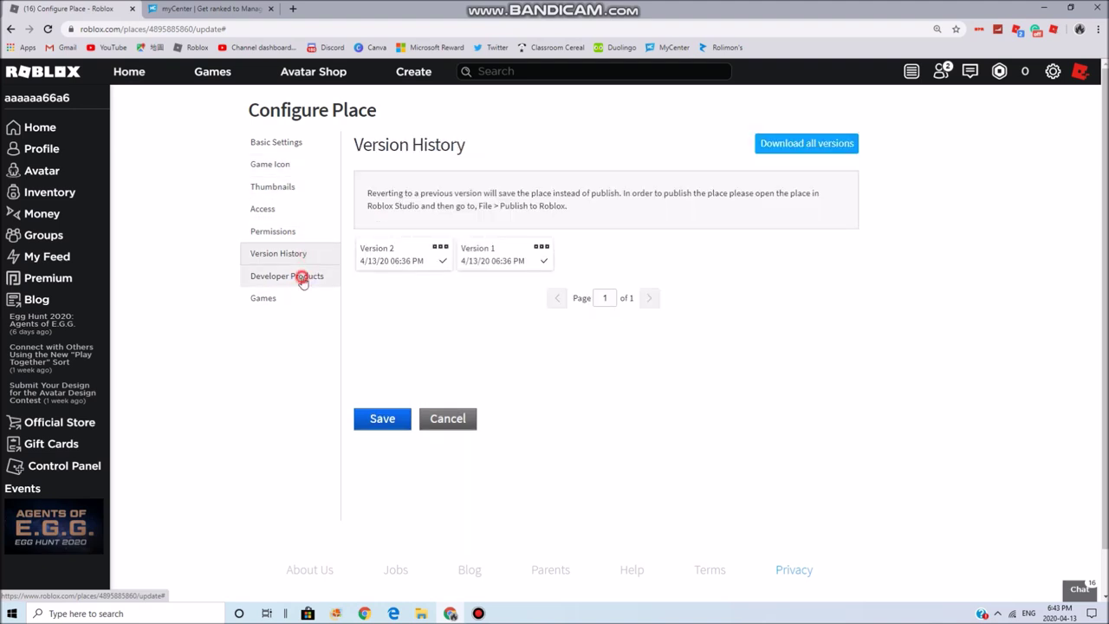
click(302, 276)
click(298, 299)
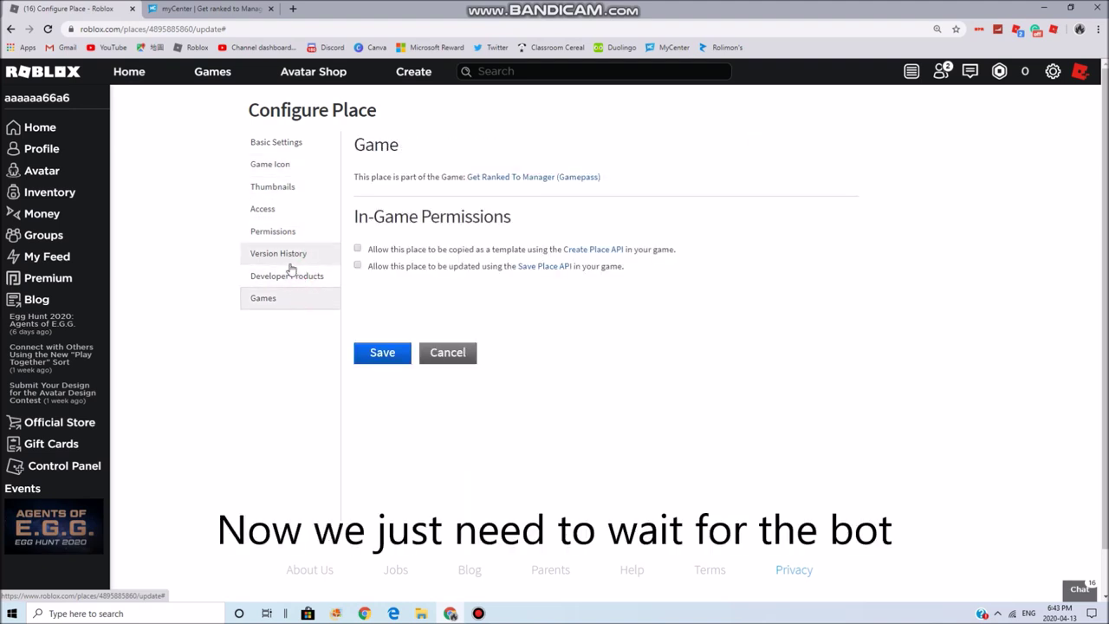
click(382, 356)
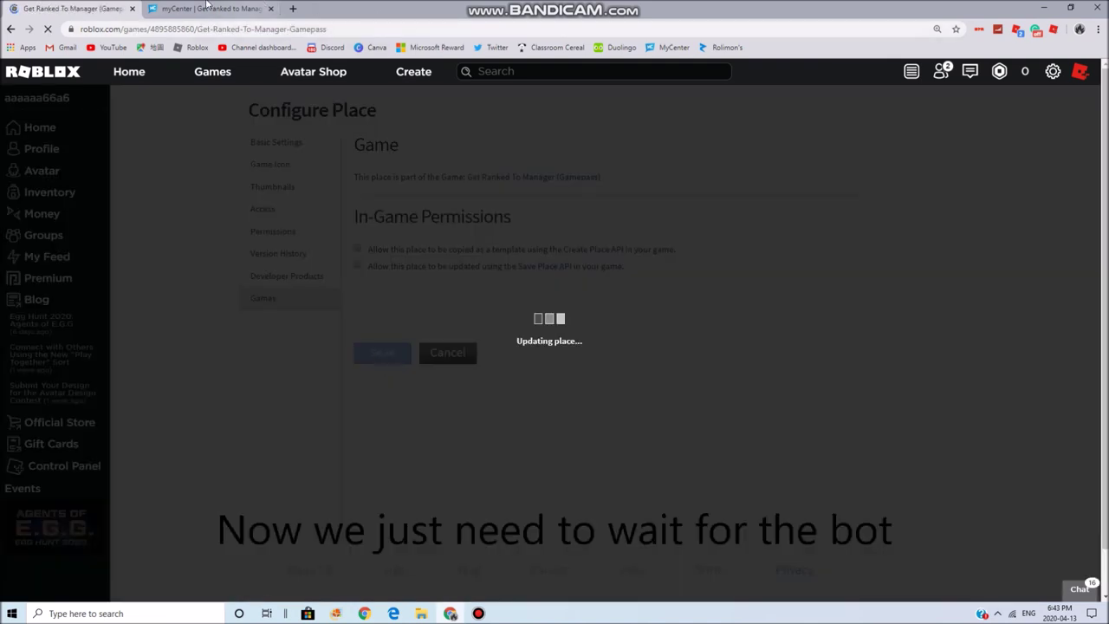
Switch to myCenter and check the Roblox Bot's status under the center's Integrations.
click(244, 9)
scroll(416, 300, down, 3)
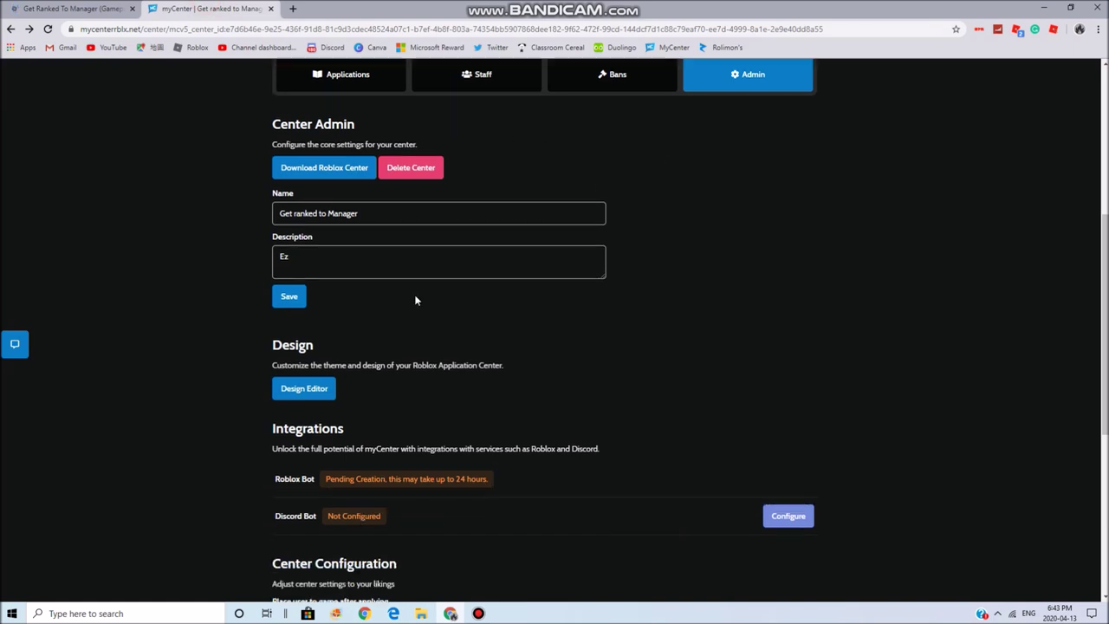
drag(505, 227, 355, 226)
mouse_move(434, 227)
mouse_down()
mouse_move(412, 227)
mouse_move(425, 227)
mouse_up()
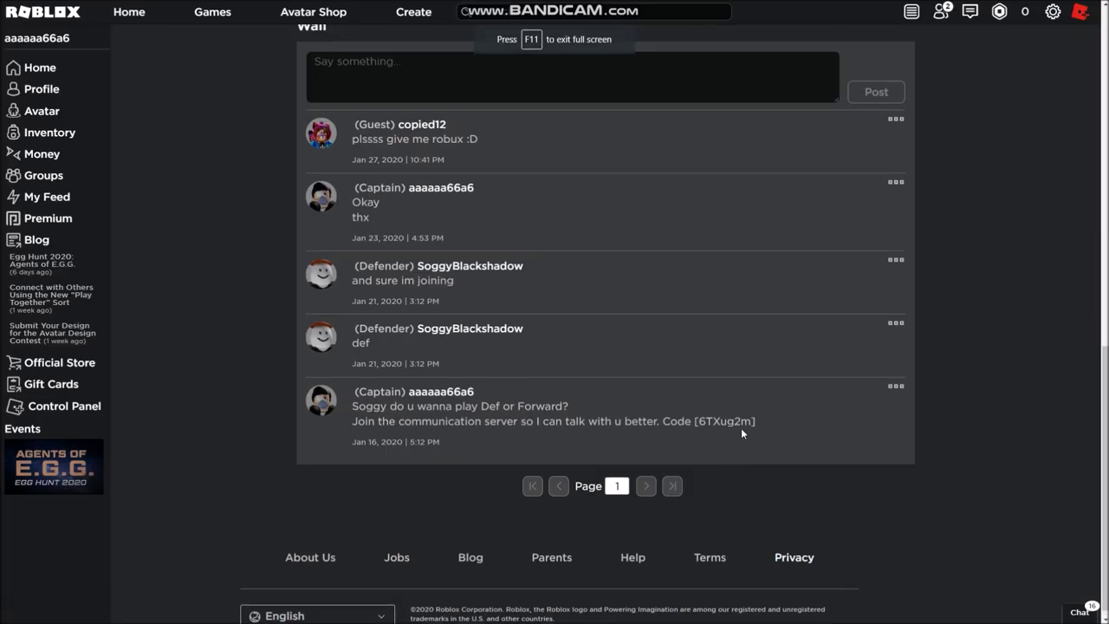
Look over the Ro. Manchester United group page and open the group's configuration.
scroll(741, 428, up, 10)
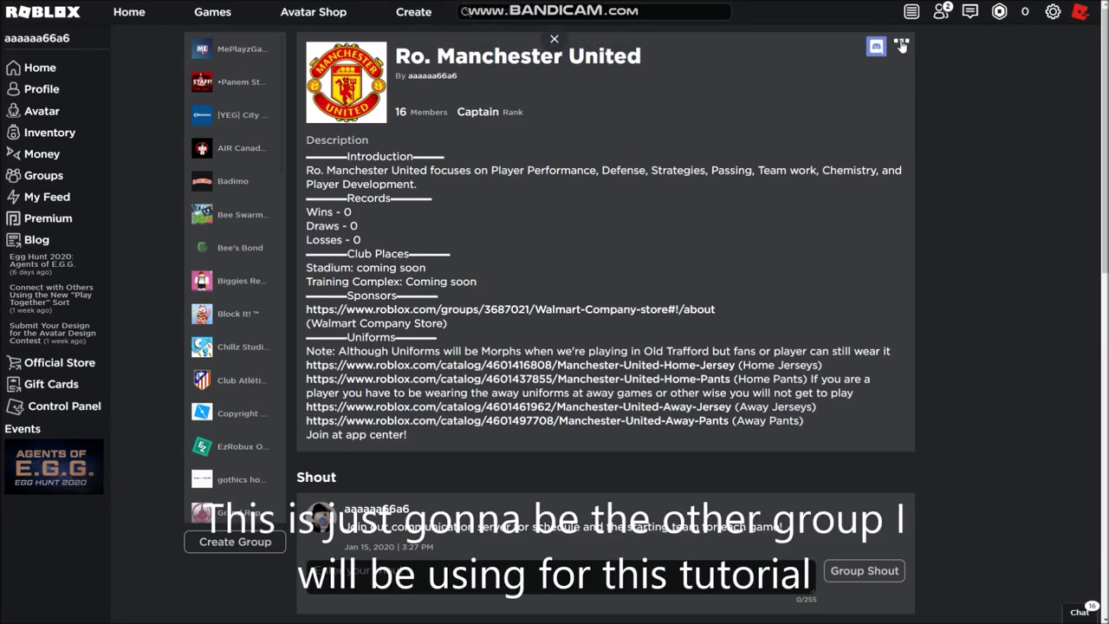
scroll(798, 150, down, 3)
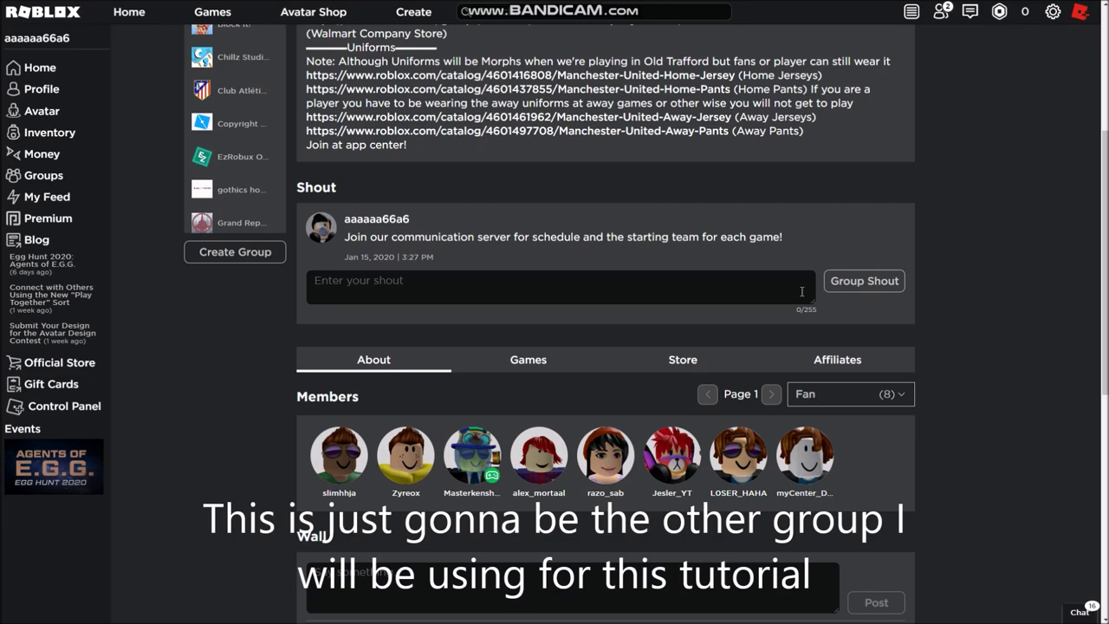
scroll(802, 291, up, 3)
click(901, 41)
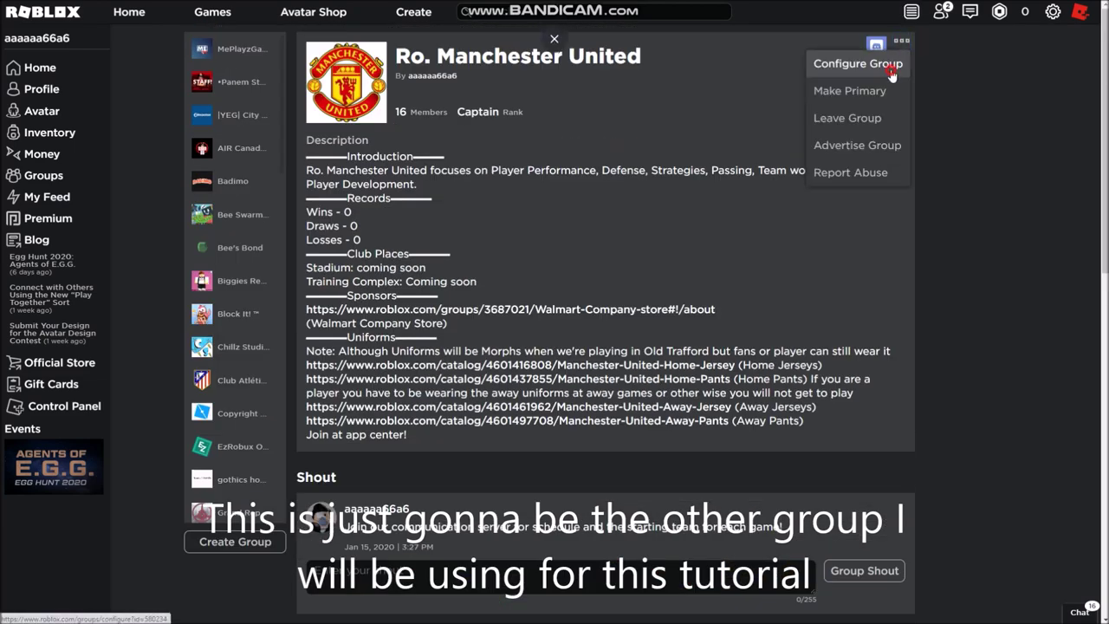
click(892, 67)
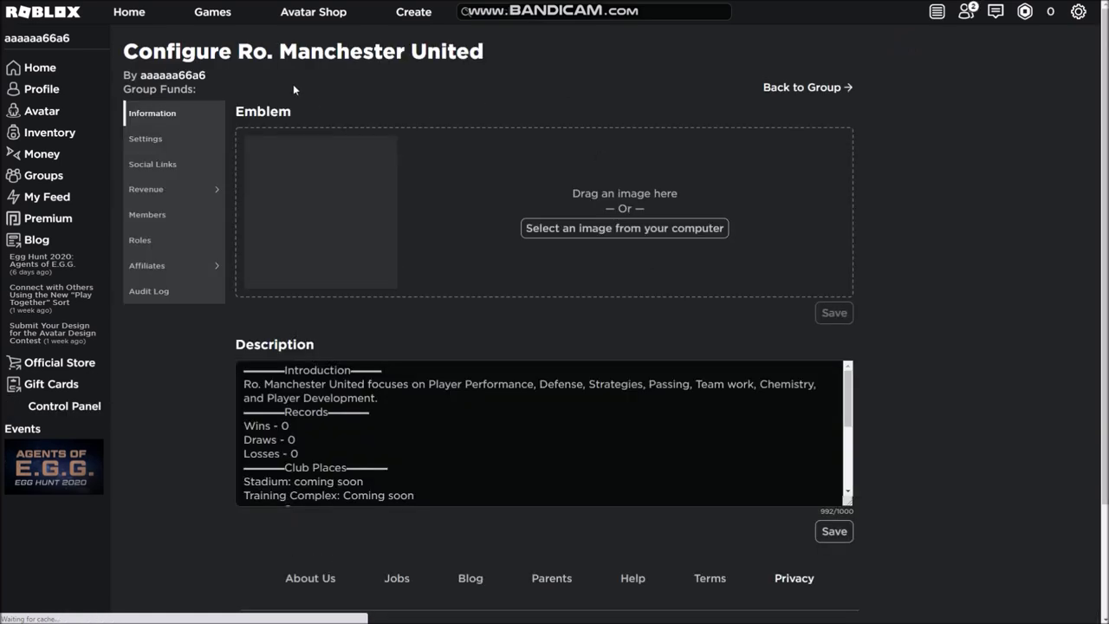
drag(530, 58, 443, 54)
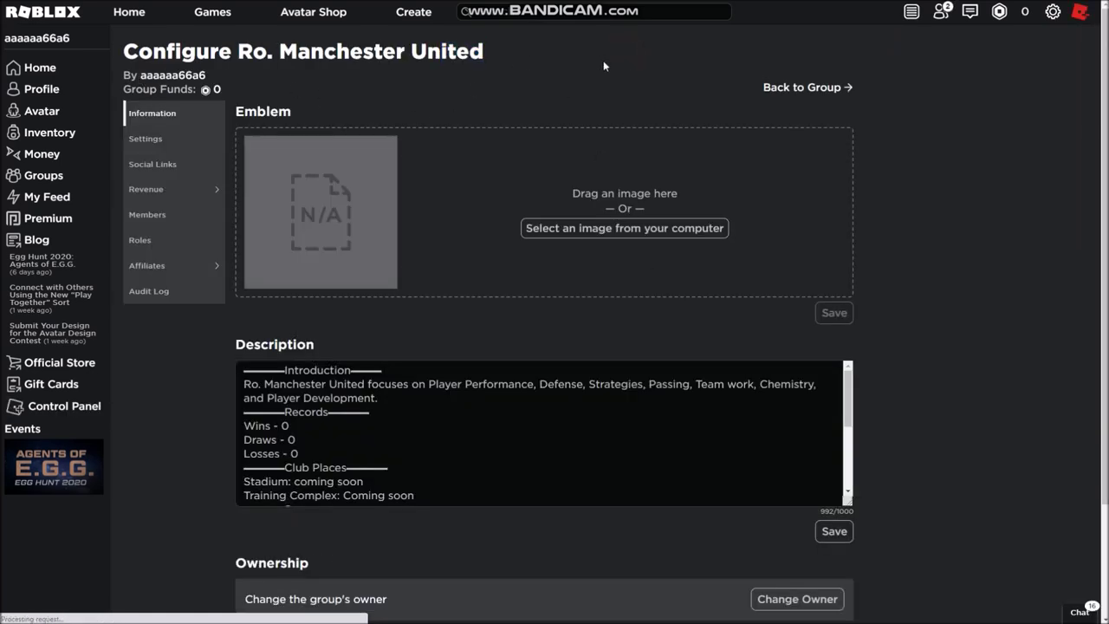
scroll(494, 139, down, 2)
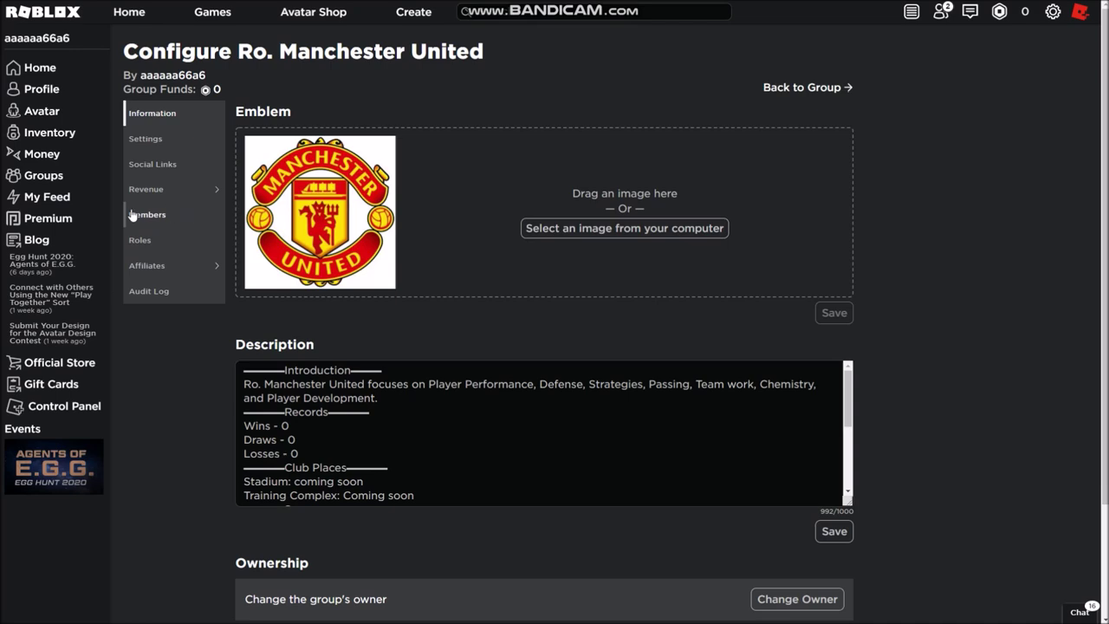
Find the myCenter bot account in the group's member list and look through the roles it can be given.
click(147, 215)
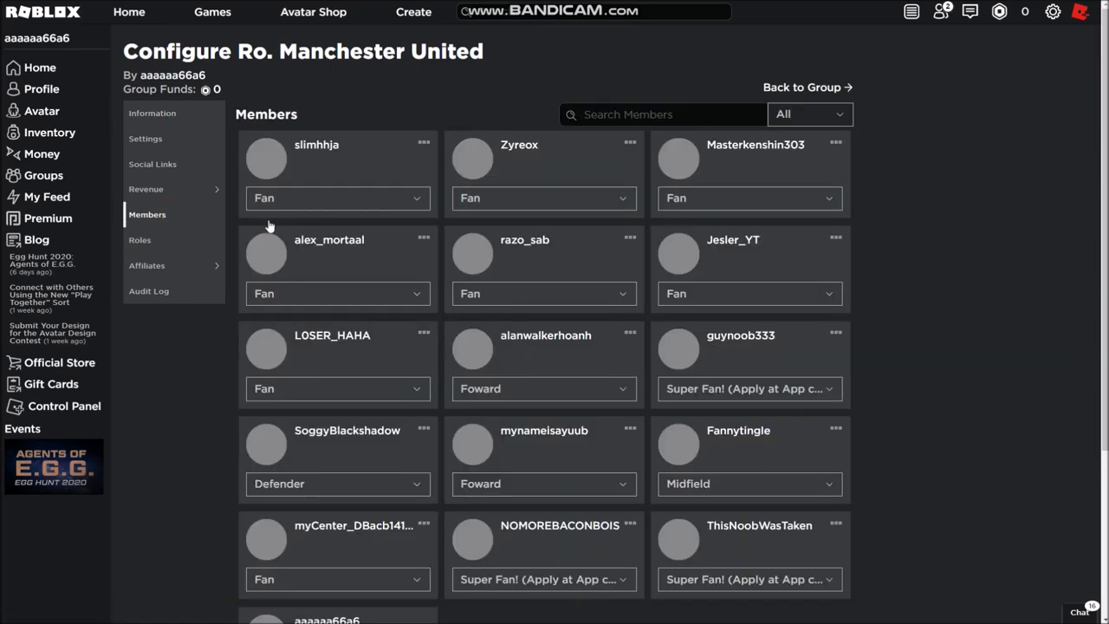
scroll(668, 338, down, 2)
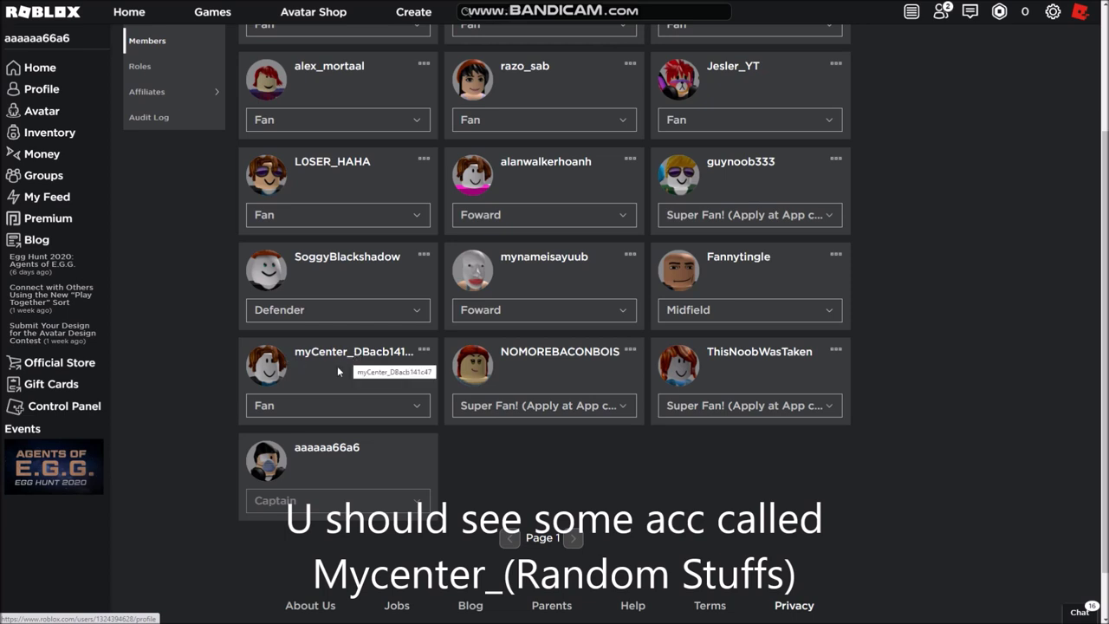
click(328, 403)
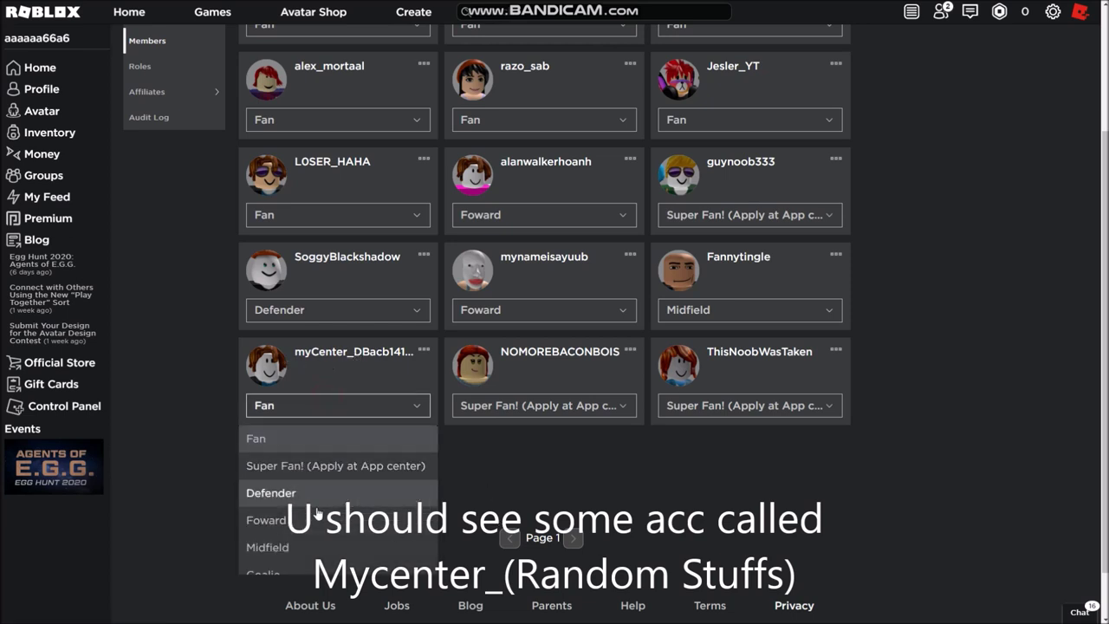
scroll(314, 511, down, 1)
click(569, 433)
scroll(253, 312, up, 4)
Check the Goalie role's permissions for managing lower-ranked member ranks, accepting join requests and kicking lower-ranked members.
mouse_move(136, 265)
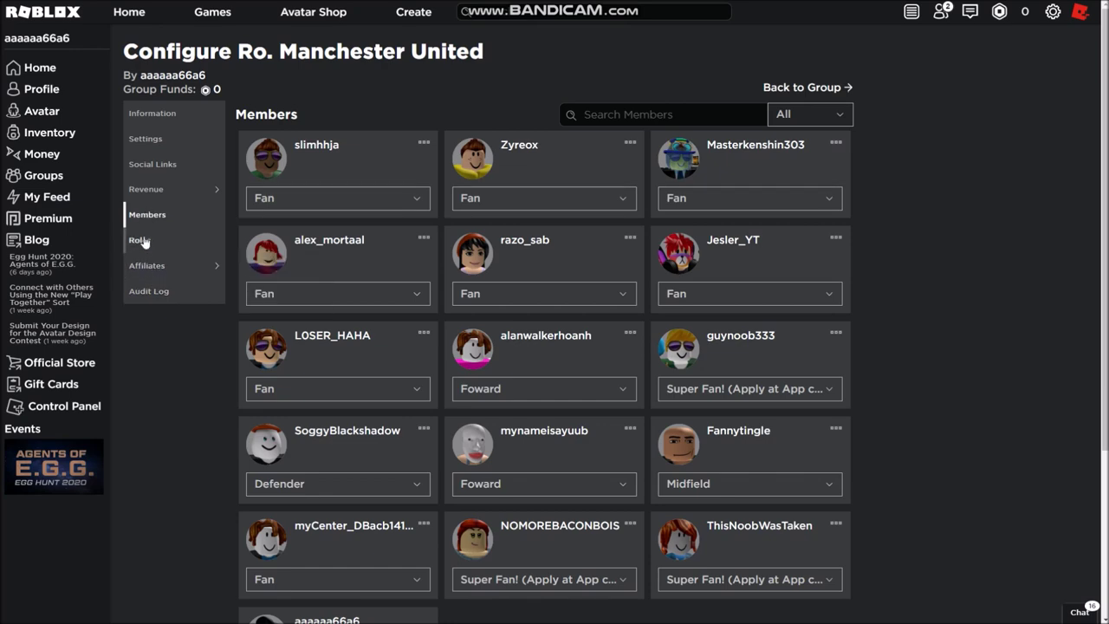
click(140, 240)
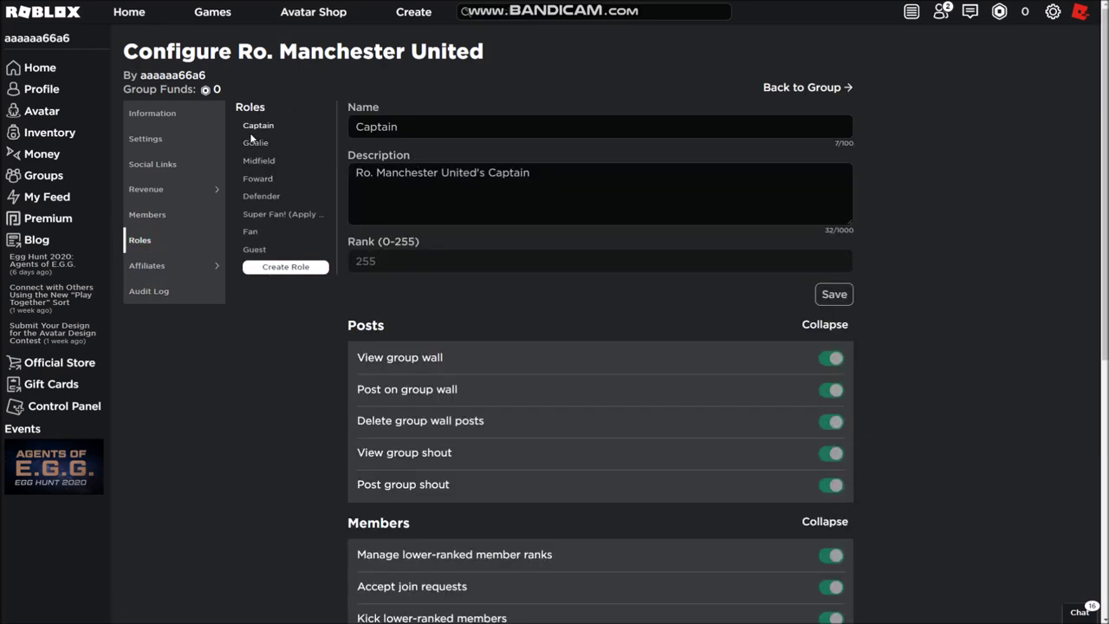
scroll(716, 311, down, 3)
scroll(587, 307, down, 2)
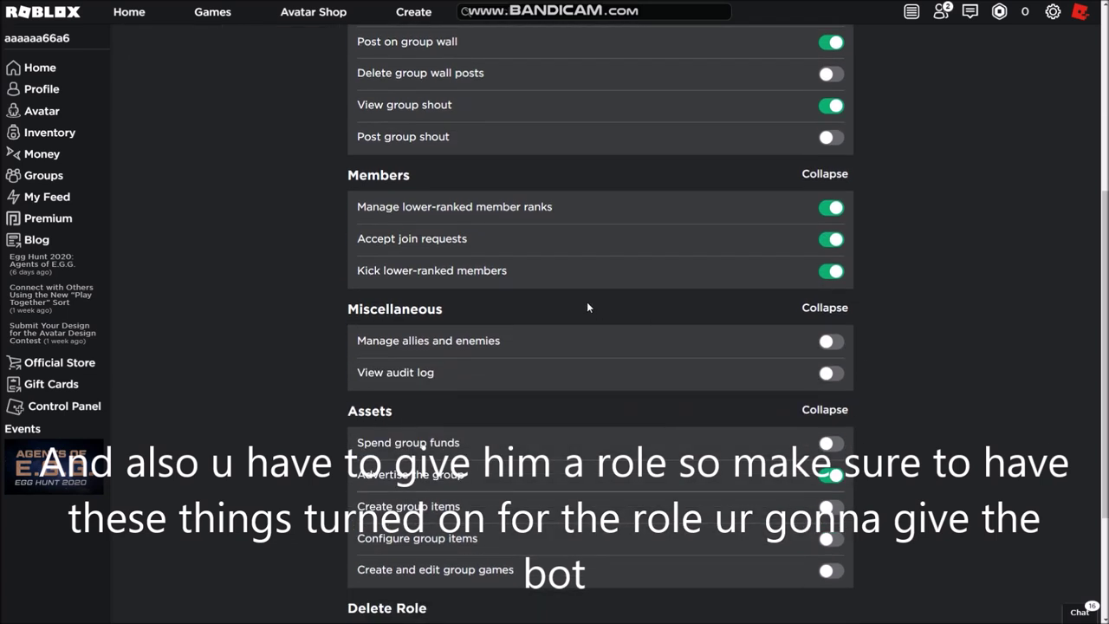
drag(637, 195, 470, 240)
drag(555, 268, 279, 272)
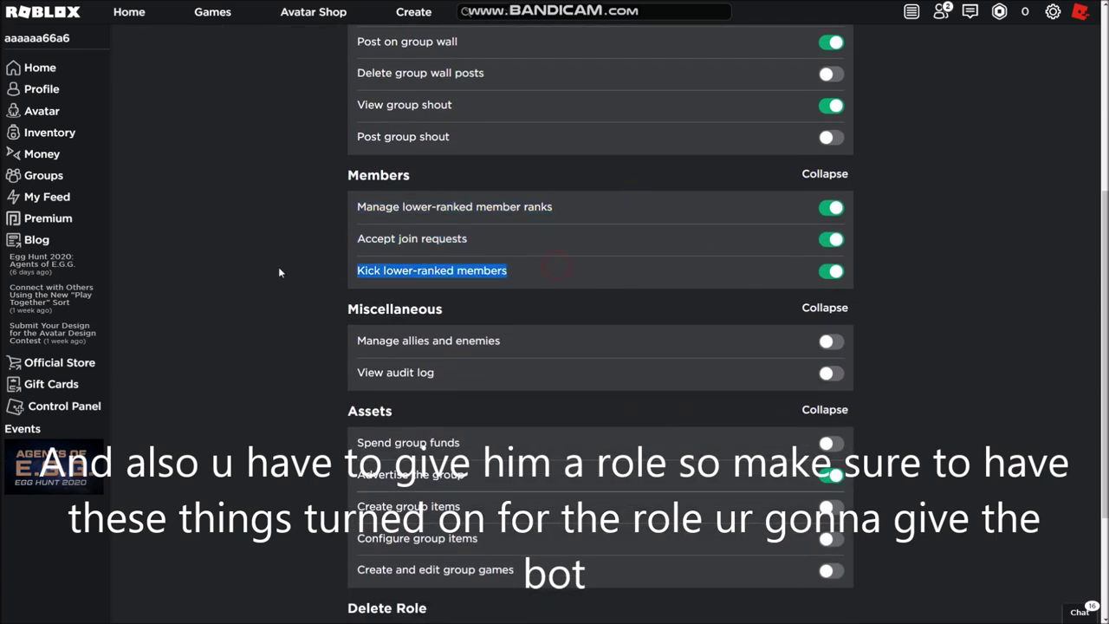
Assign the Goalie role to the myCenter bot account in the member list and return to the group page.
scroll(364, 299, up, 4)
scroll(579, 451, up, 2)
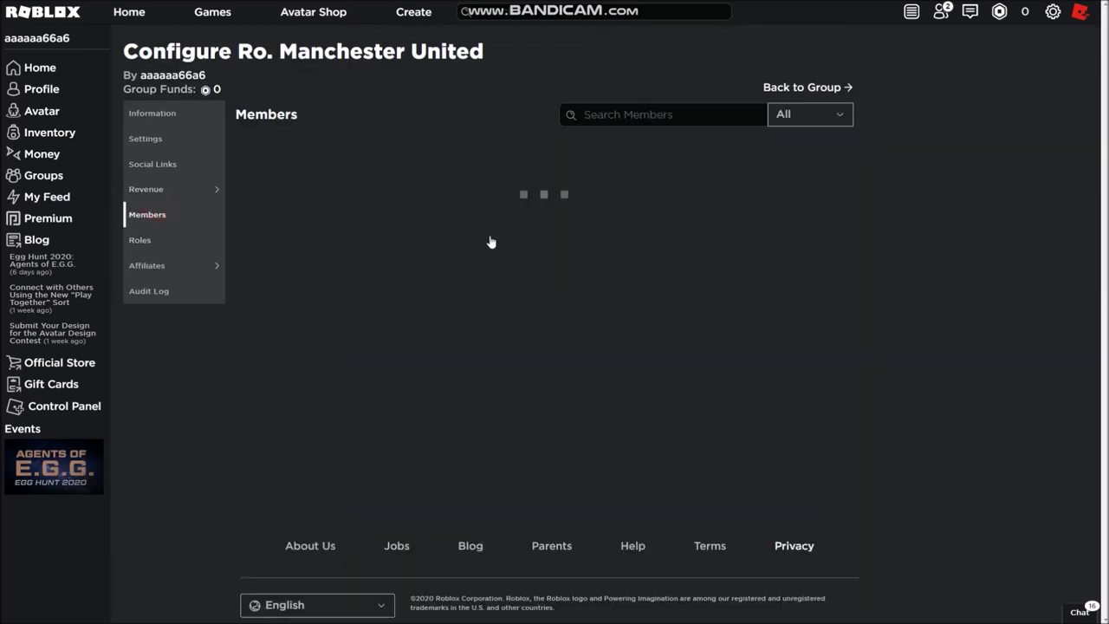
scroll(396, 389, down, 2)
scroll(397, 389, down, 1)
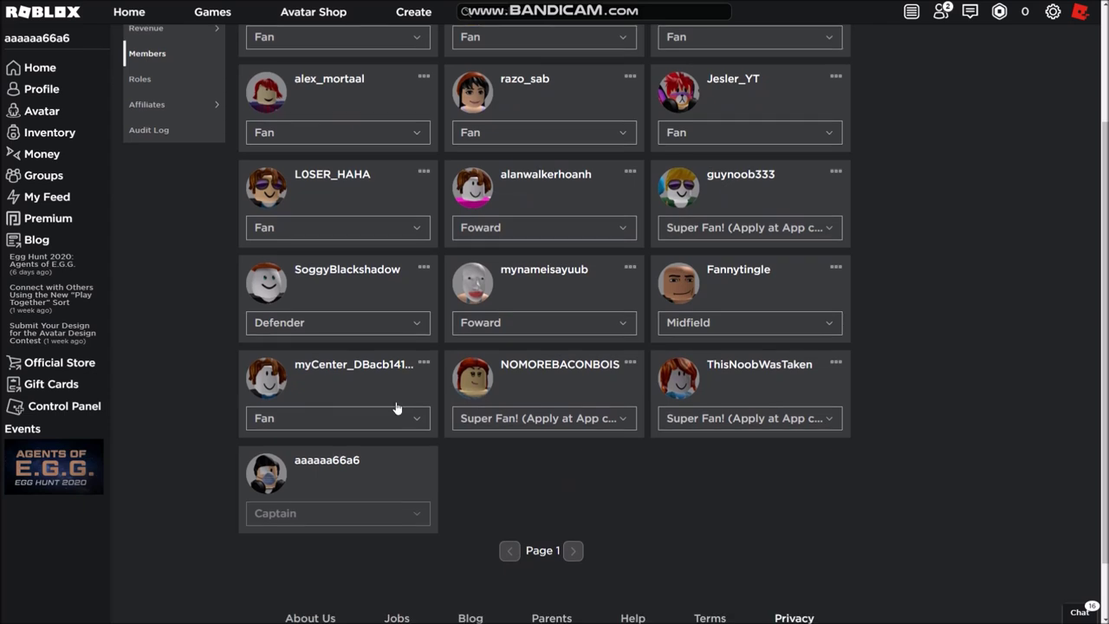
click(394, 405)
scroll(320, 501, down, 1)
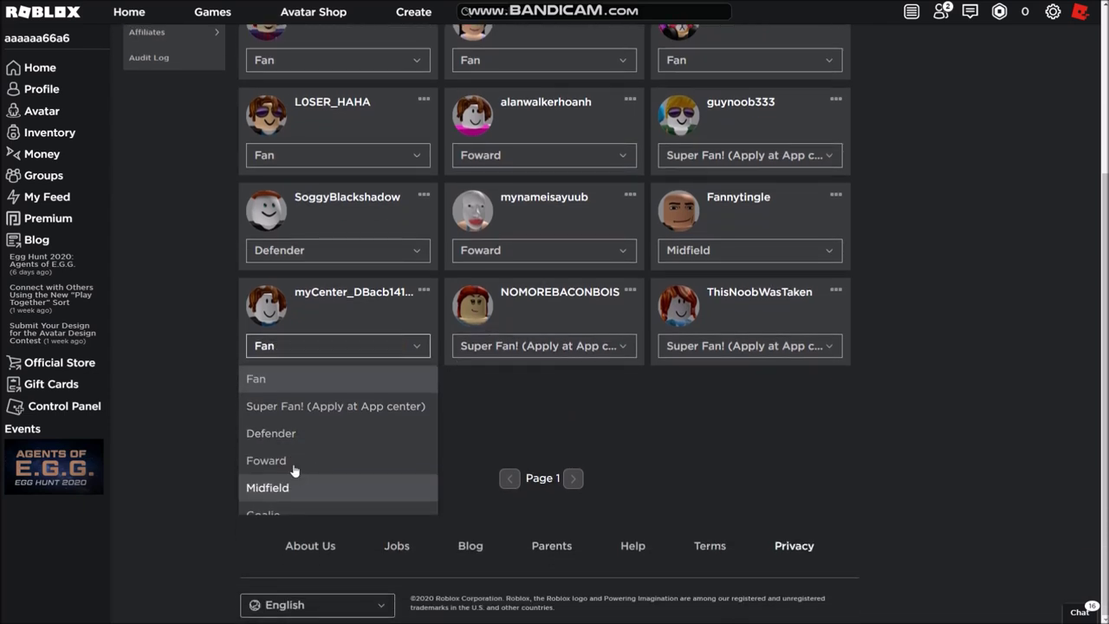
click(286, 506)
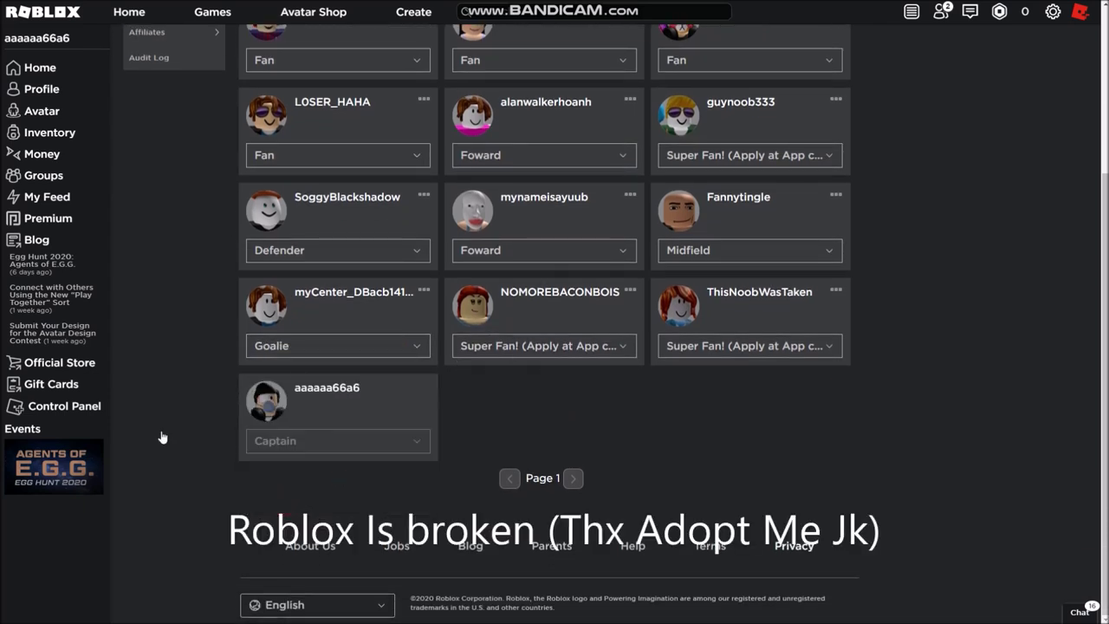
scroll(716, 56, up, 4)
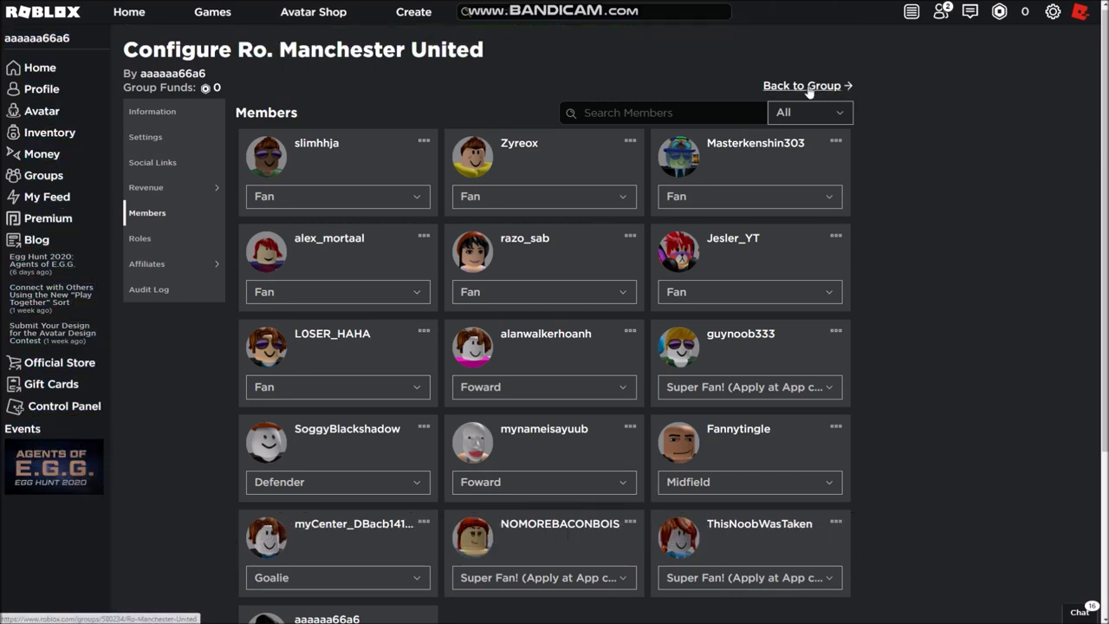
click(807, 87)
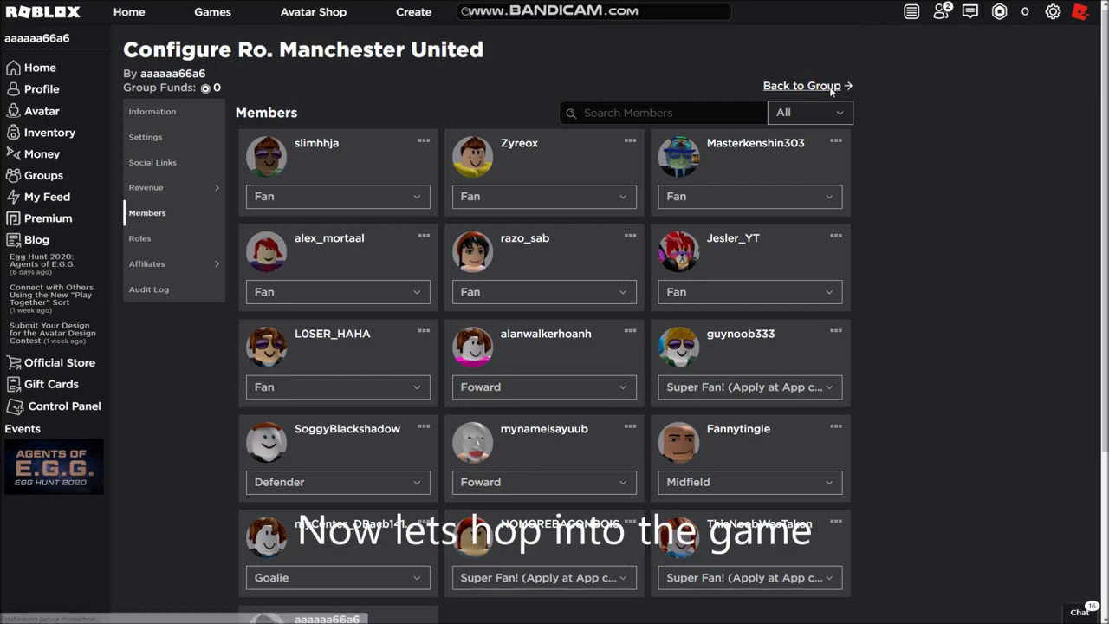